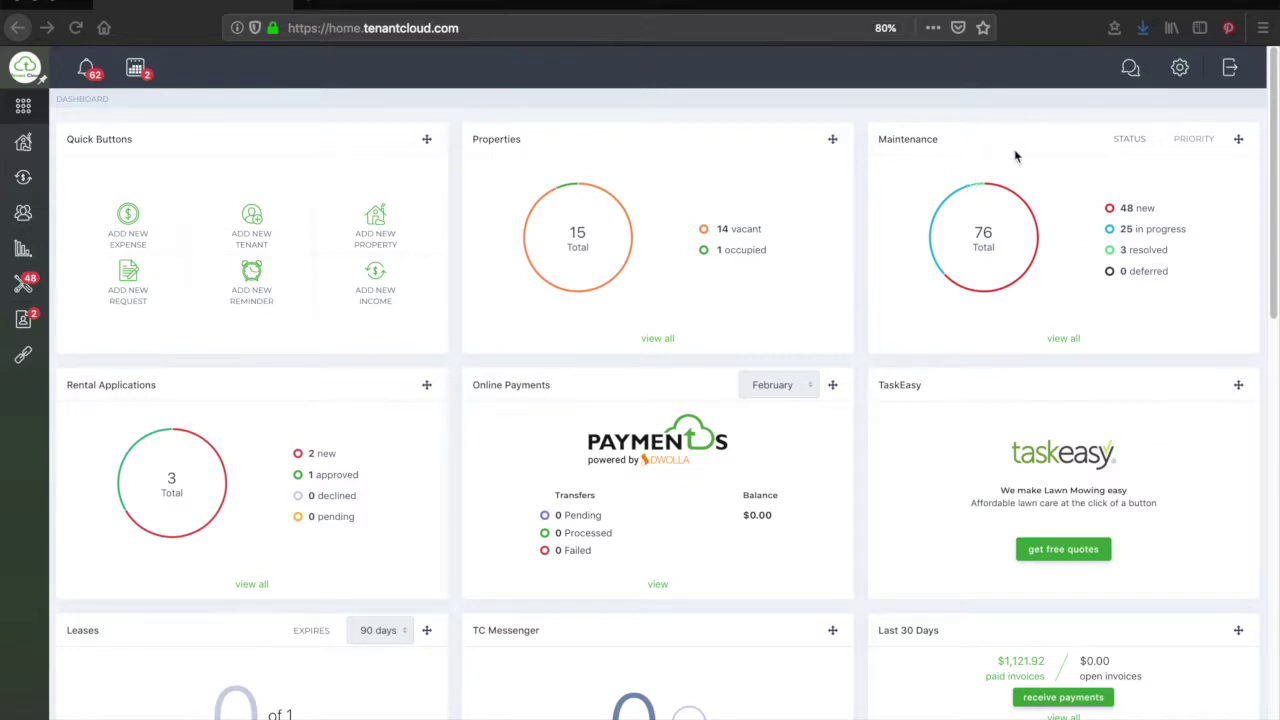
Open the Document Templates page from the account settings.
{"action": "left_click", "coordinate": [1181, 69]}
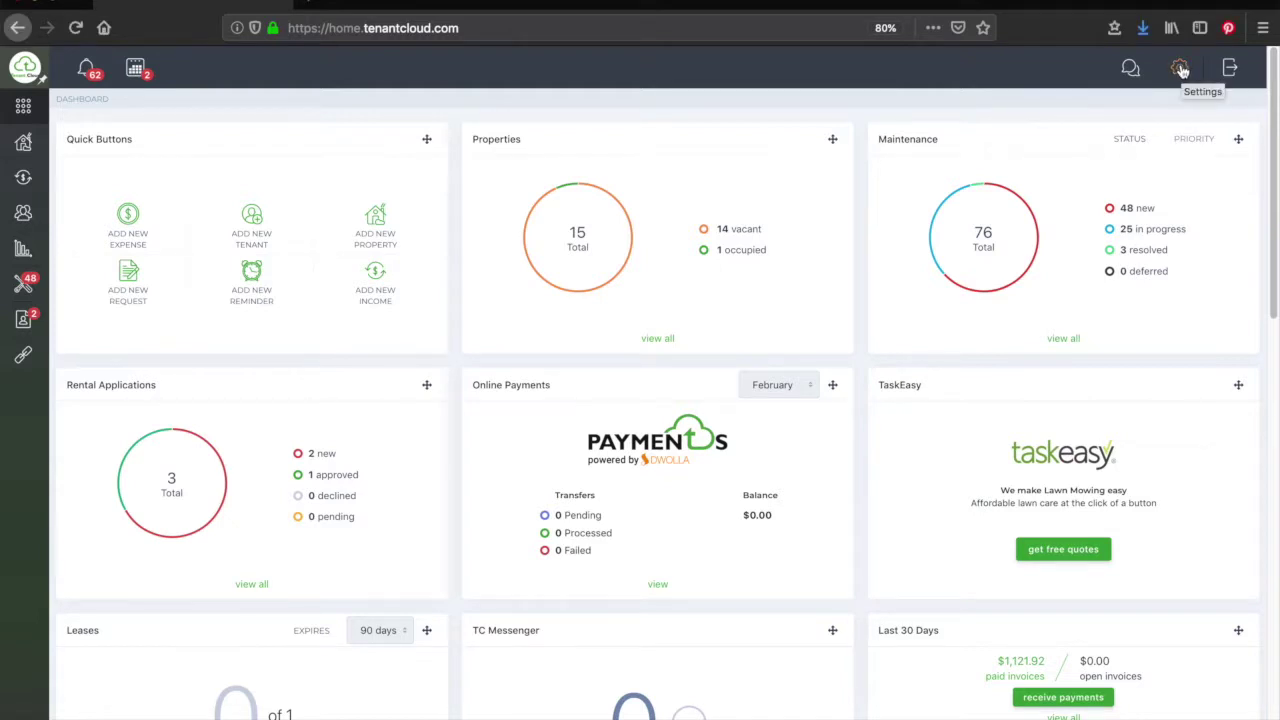
{"action": "left_click", "coordinate": [1181, 69]}
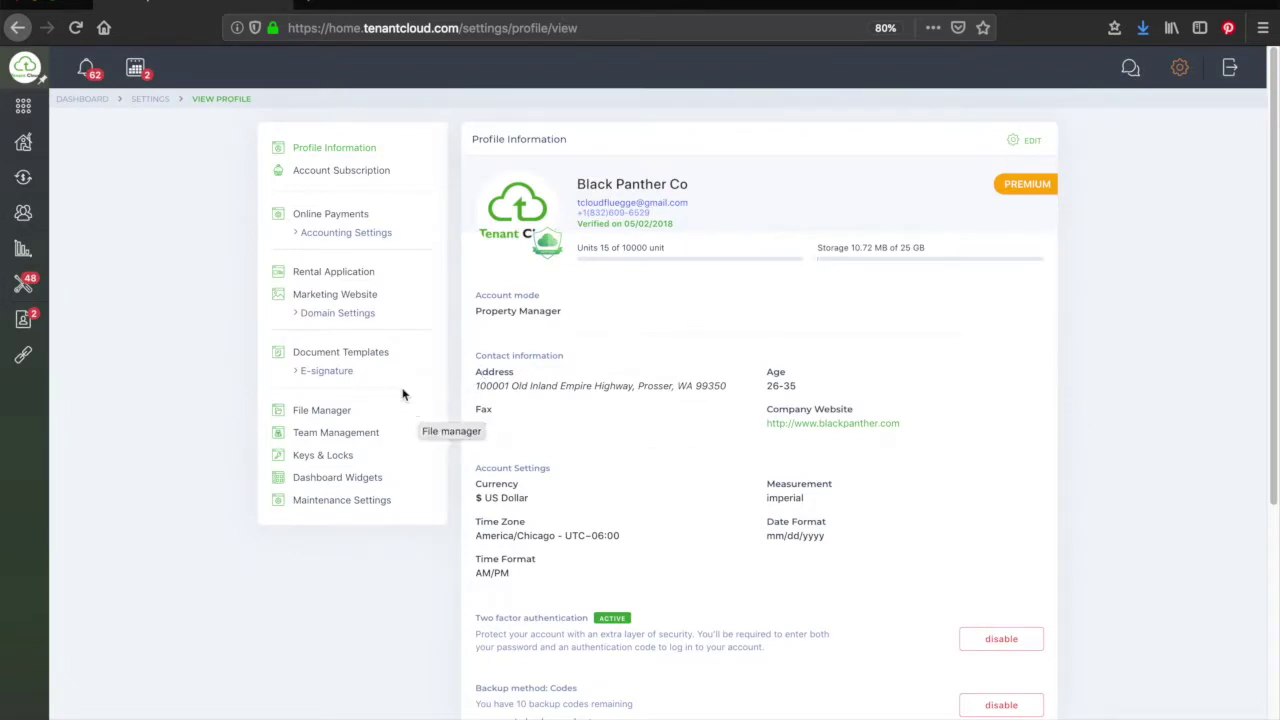
{"action": "left_click", "coordinate": [373, 352]}
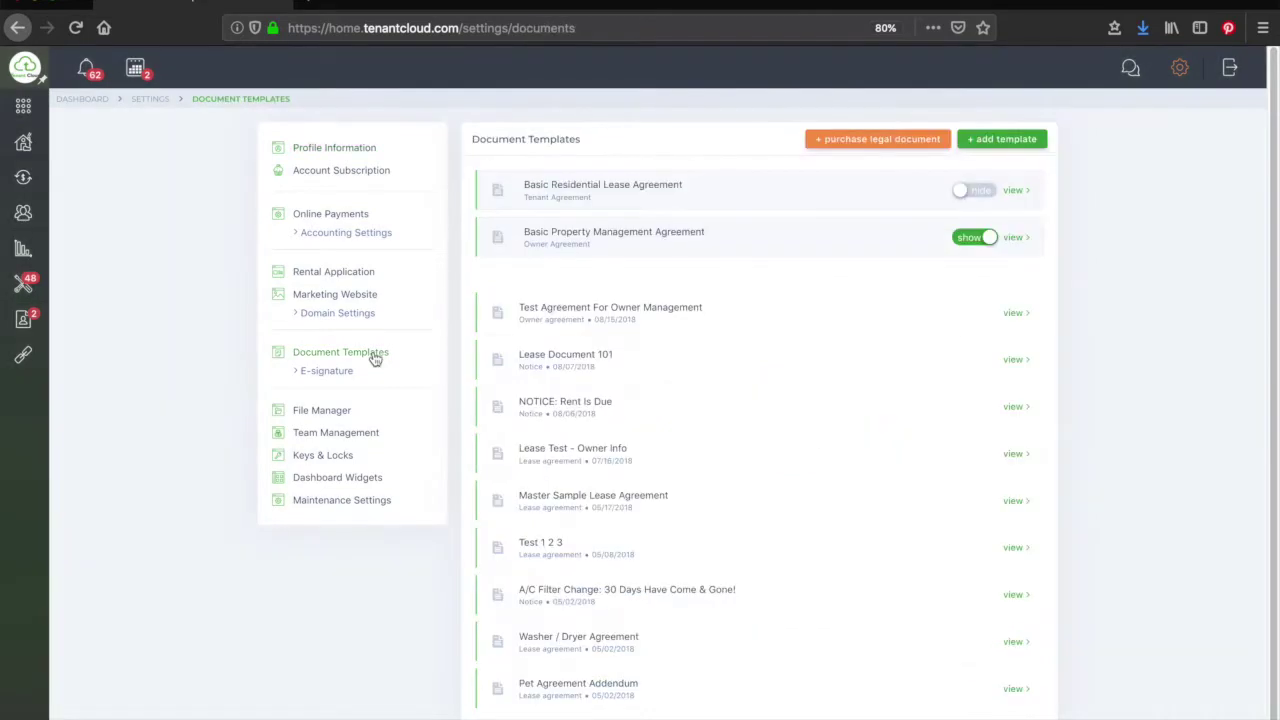
Create a new Owner agreement template titled 'My Test Agreement'.
{"action": "left_click", "coordinate": [1004, 142]}
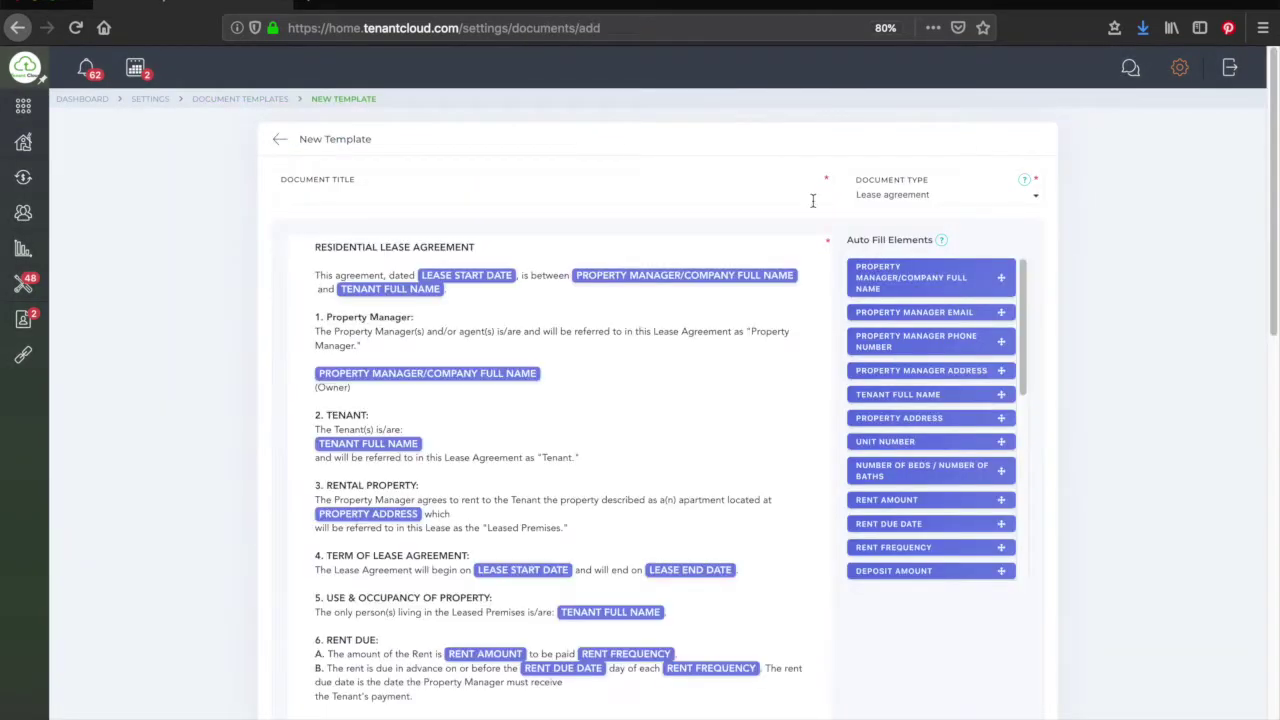
{"action": "left_click", "coordinate": [878, 200]}
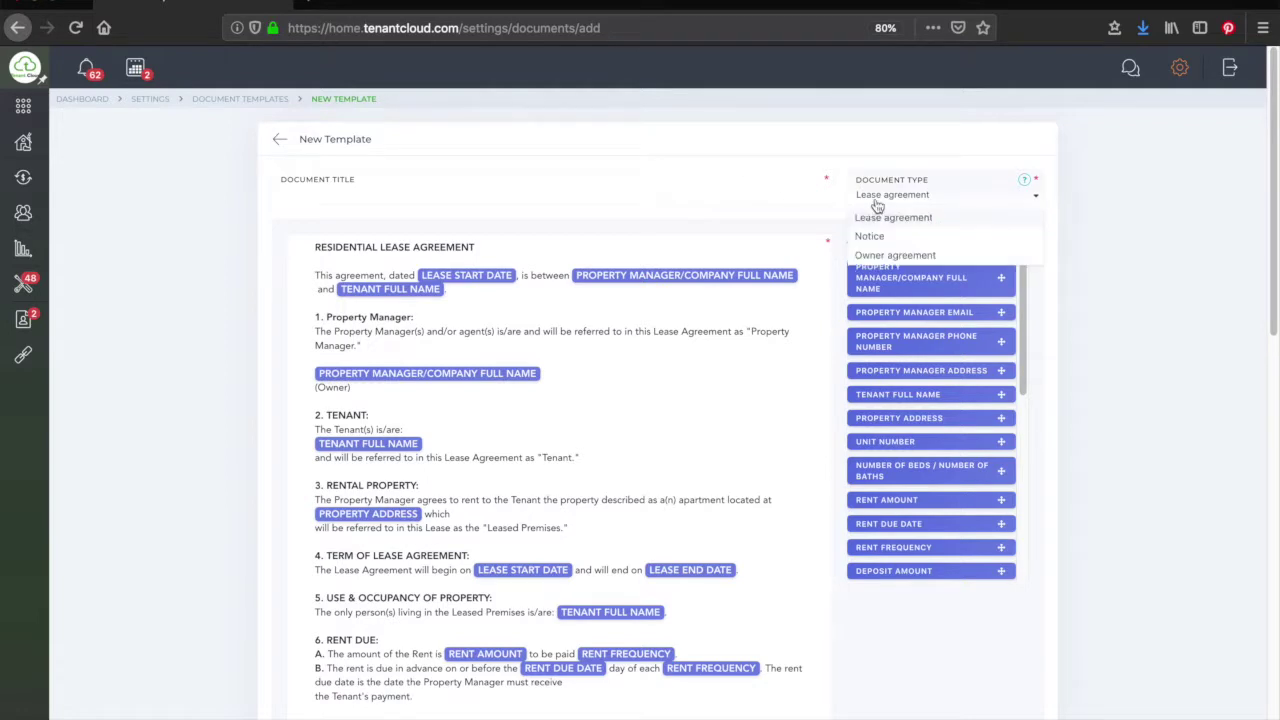
{"action": "left_click", "coordinate": [884, 256]}
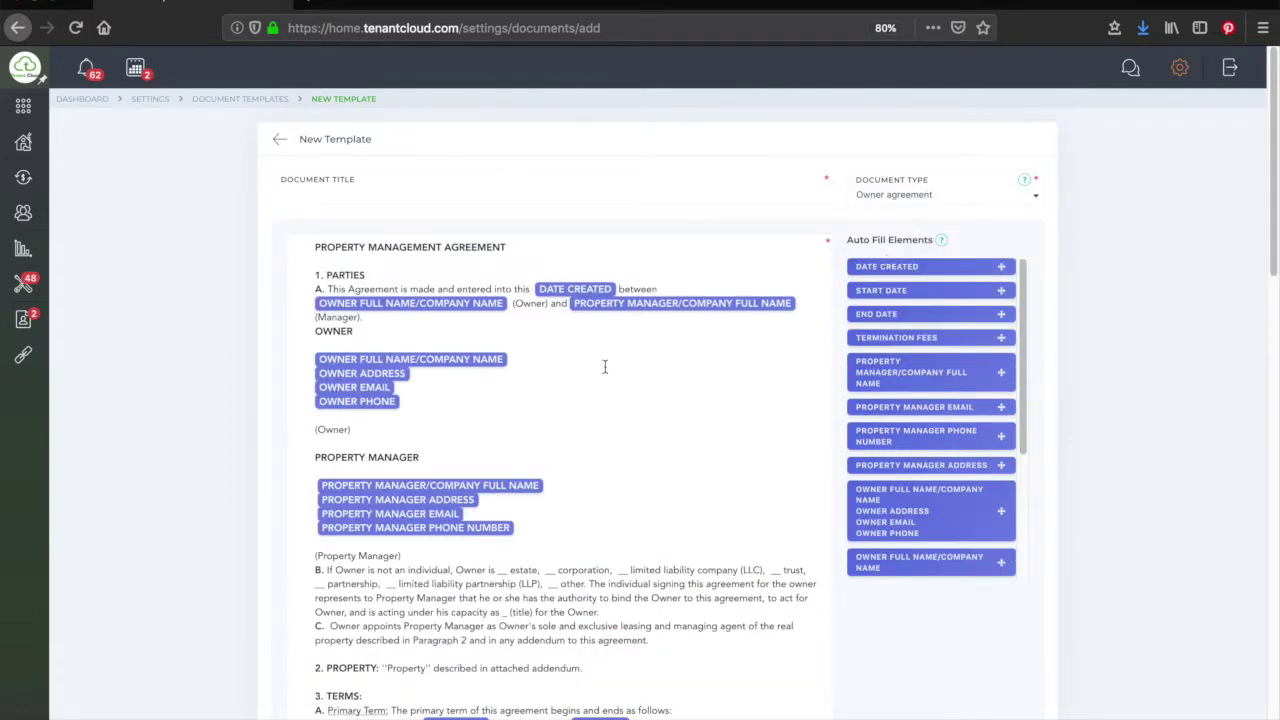
{"action": "left_click", "coordinate": [454, 189]}
{"action": "type", "text": "My "}
{"action": "type", "text": "AGREE"}
{"action": "key", "text": "BackSpace"}
{"action": "key", "text": "BackSpace"}
{"action": "key", "text": "BackSpace"}
{"action": "key", "text": "BackSpace"}
{"action": "type", "text": "greement"}
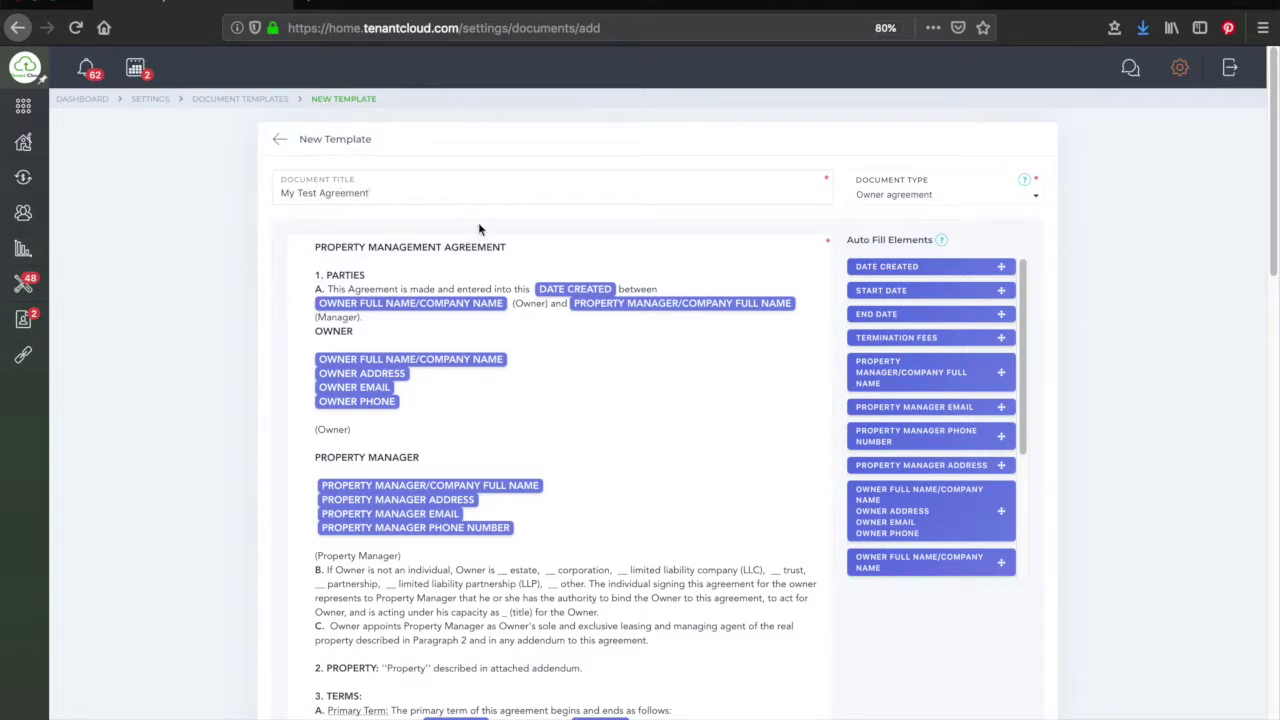
{"action": "left_click", "coordinate": [515, 320]}
Insert the Termination Fees auto-fill element into clause A of the Parties section.
{"action": "left_click", "coordinate": [472, 312]}
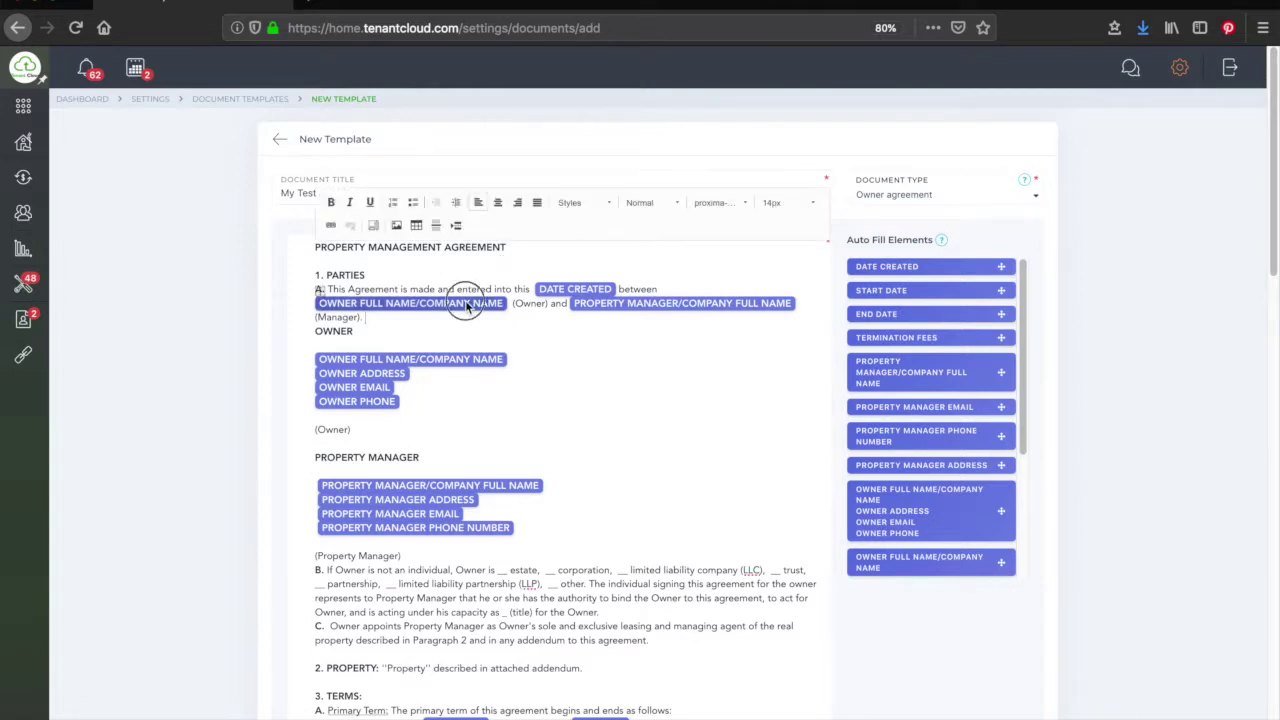
{"action": "left_click", "coordinate": [472, 316]}
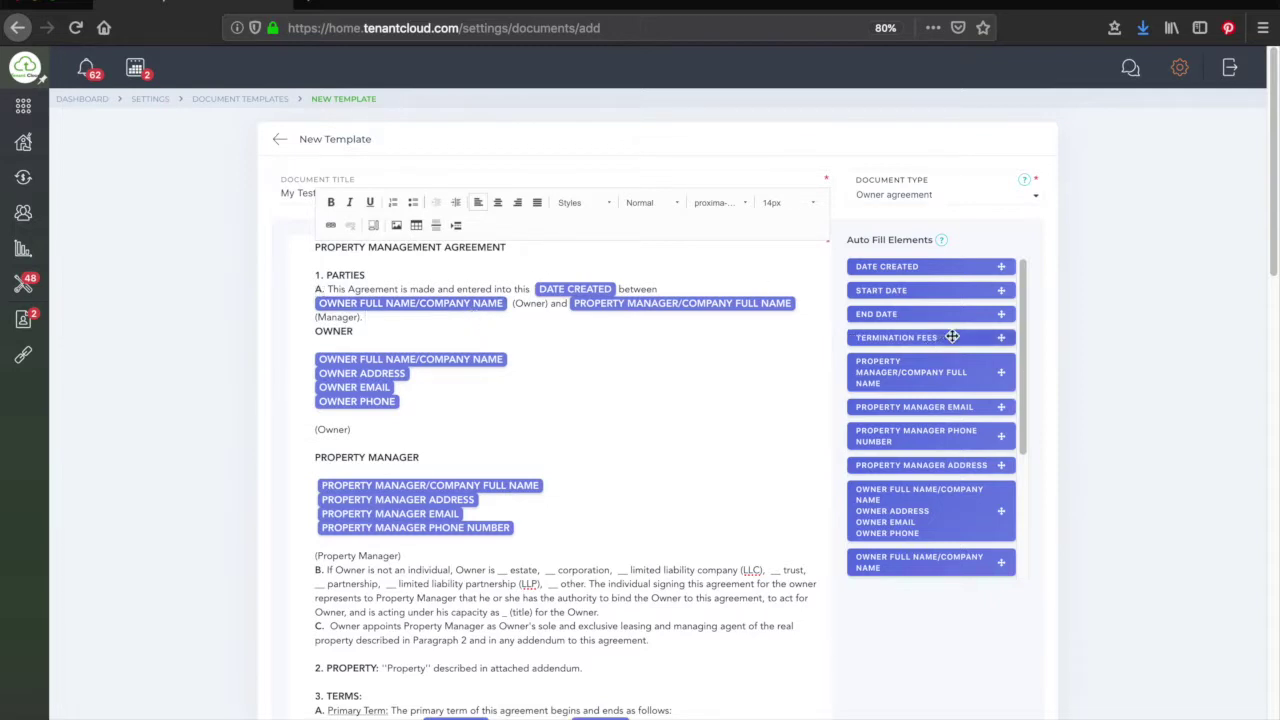
{"action": "left_click_drag", "start_coordinate": [970, 338], "coordinate": [393, 336]}
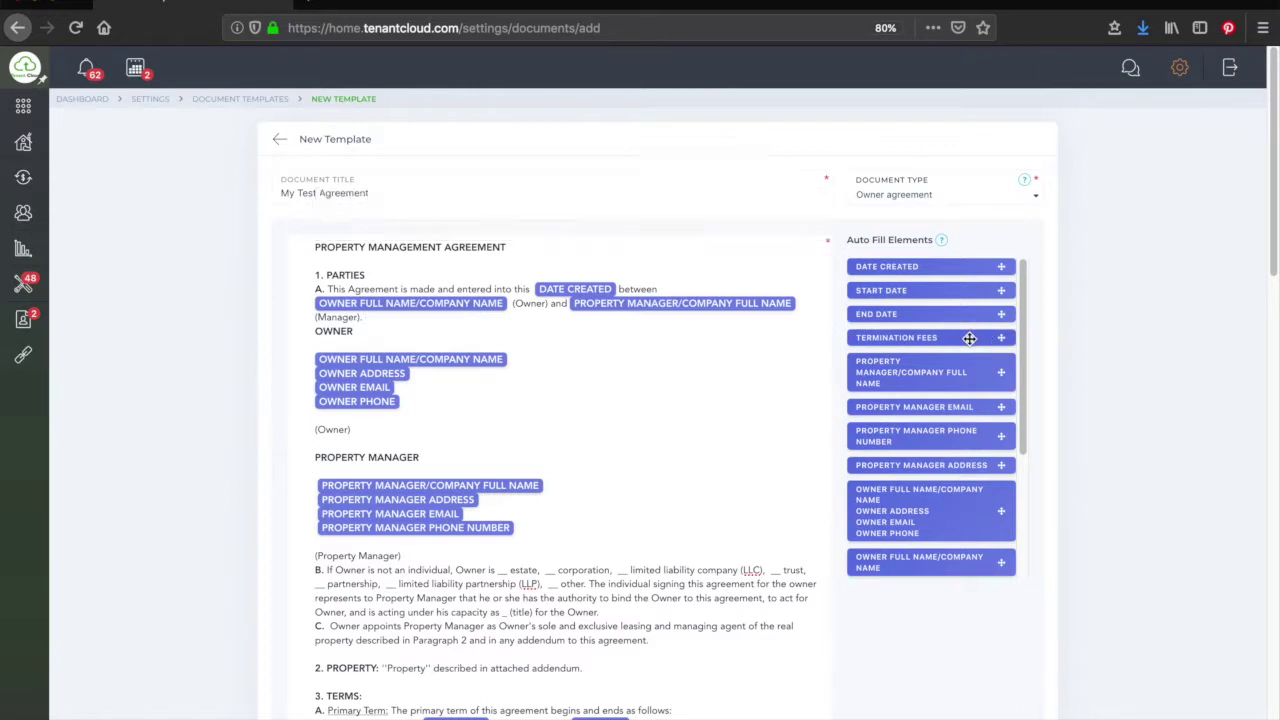
{"action": "triple_click", "coordinate": [365, 318]}
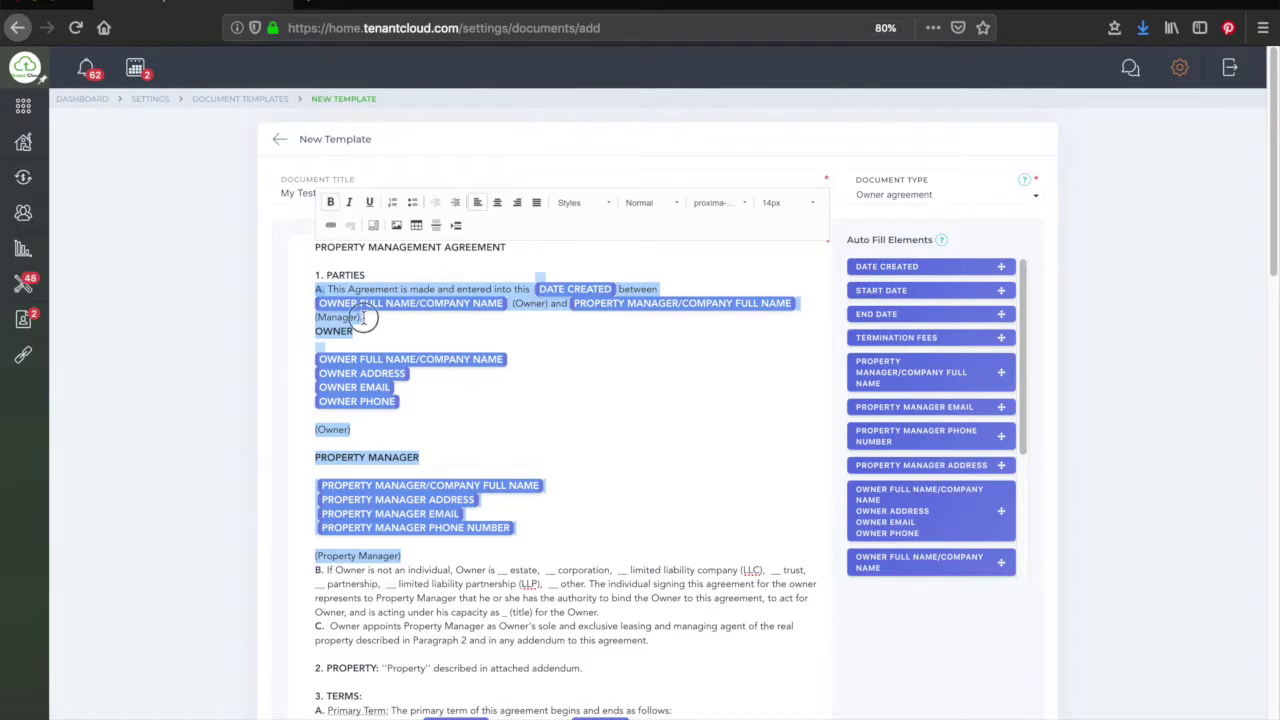
{"action": "left_click", "coordinate": [365, 318]}
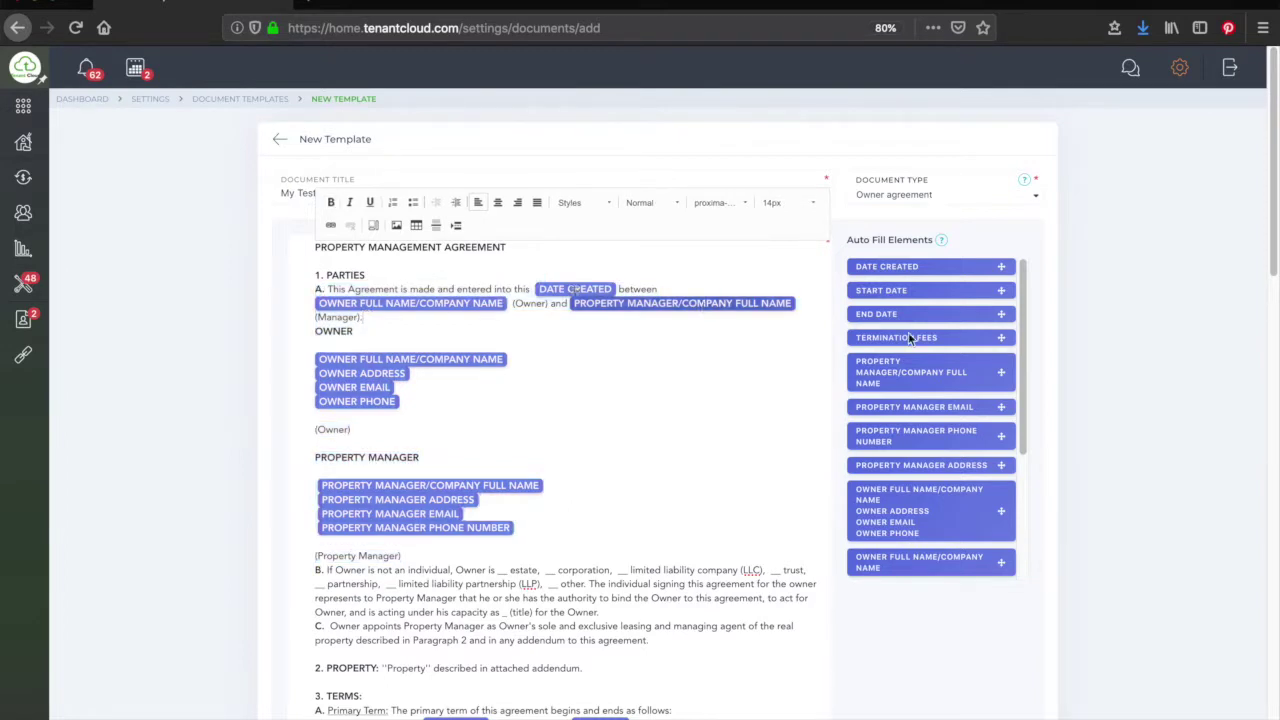
{"action": "left_click_drag", "start_coordinate": [916, 336], "coordinate": [475, 352]}
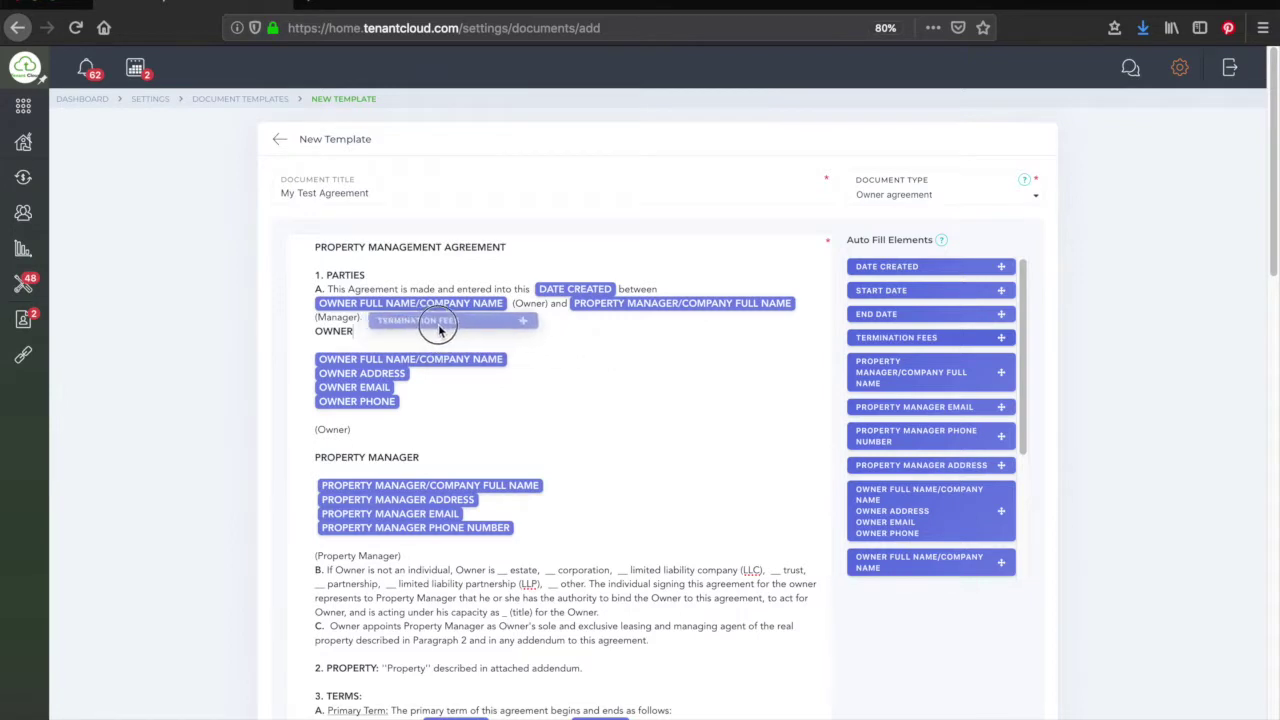
{"action": "left_click_drag", "start_coordinate": [475, 352], "coordinate": [445, 332]}
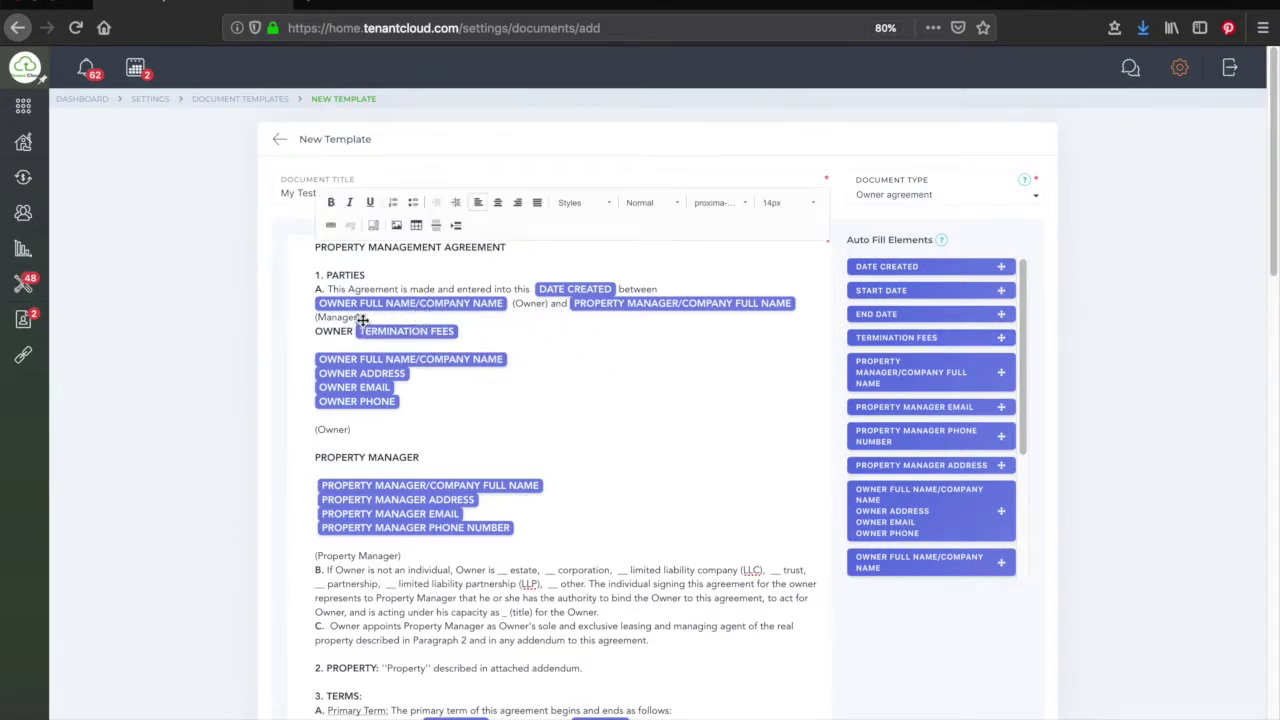
{"action": "left_click_drag", "start_coordinate": [371, 303], "coordinate": [377, 289]}
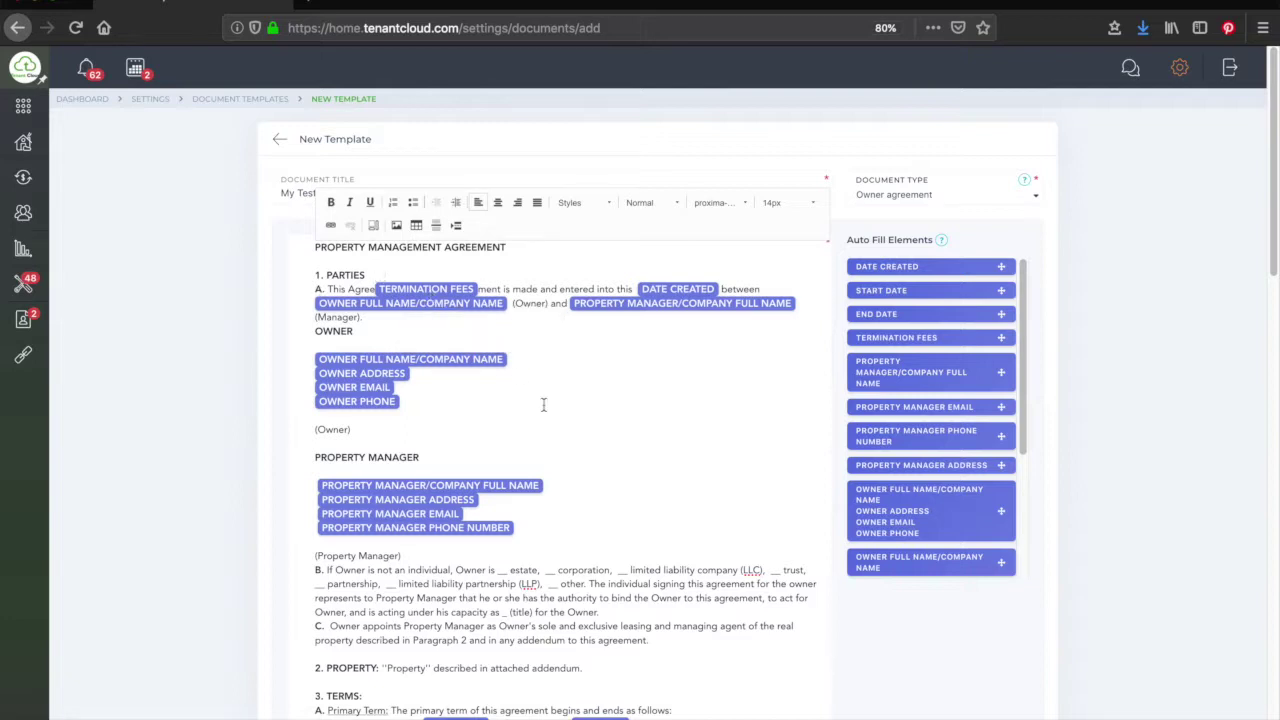
Set Initials to Yes at the bottom of the template and create it.
{"action": "scroll", "coordinate": [543, 404], "scroll_direction": "down", "scroll_amount": 3}
{"action": "scroll", "coordinate": [543, 404], "scroll_direction": "down", "scroll_amount": 2}
{"action": "scroll", "coordinate": [543, 404], "scroll_direction": "up", "scroll_amount": 3}
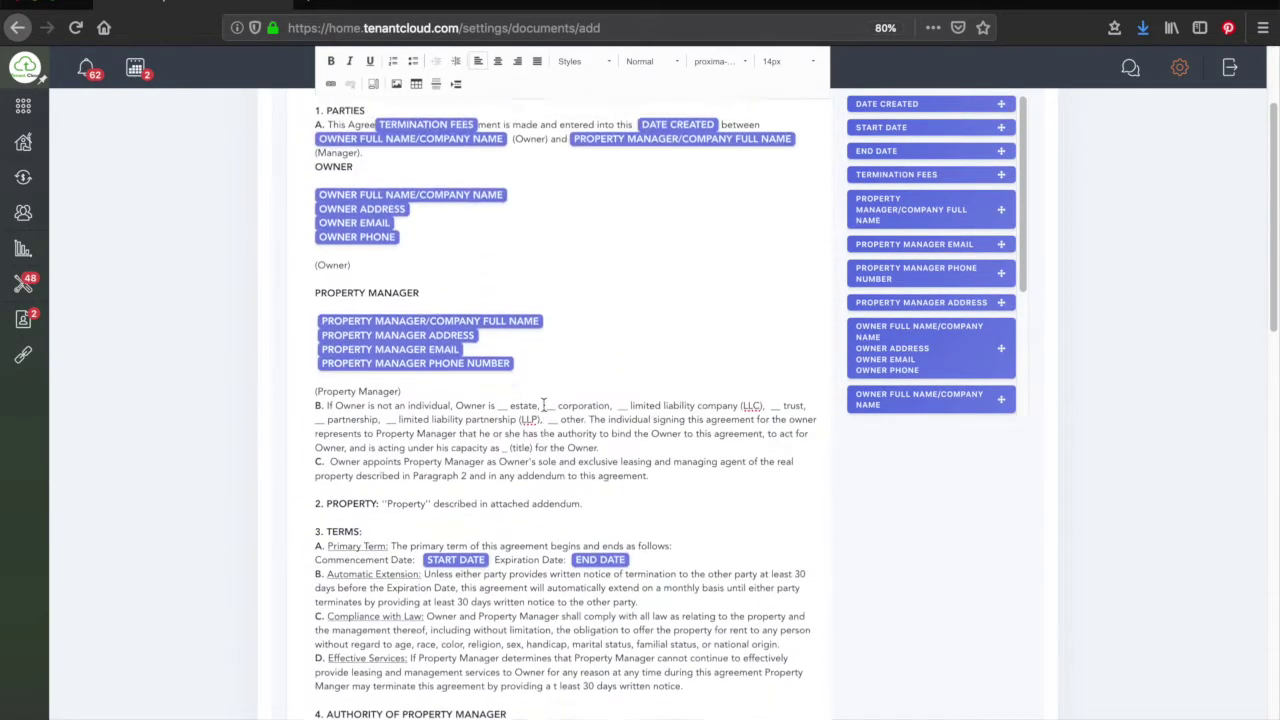
{"action": "scroll", "coordinate": [543, 404], "scroll_direction": "down", "scroll_amount": 5}
{"action": "scroll", "coordinate": [543, 404], "scroll_direction": "down", "scroll_amount": 4}
{"action": "scroll", "coordinate": [543, 404], "scroll_direction": "down", "scroll_amount": 3}
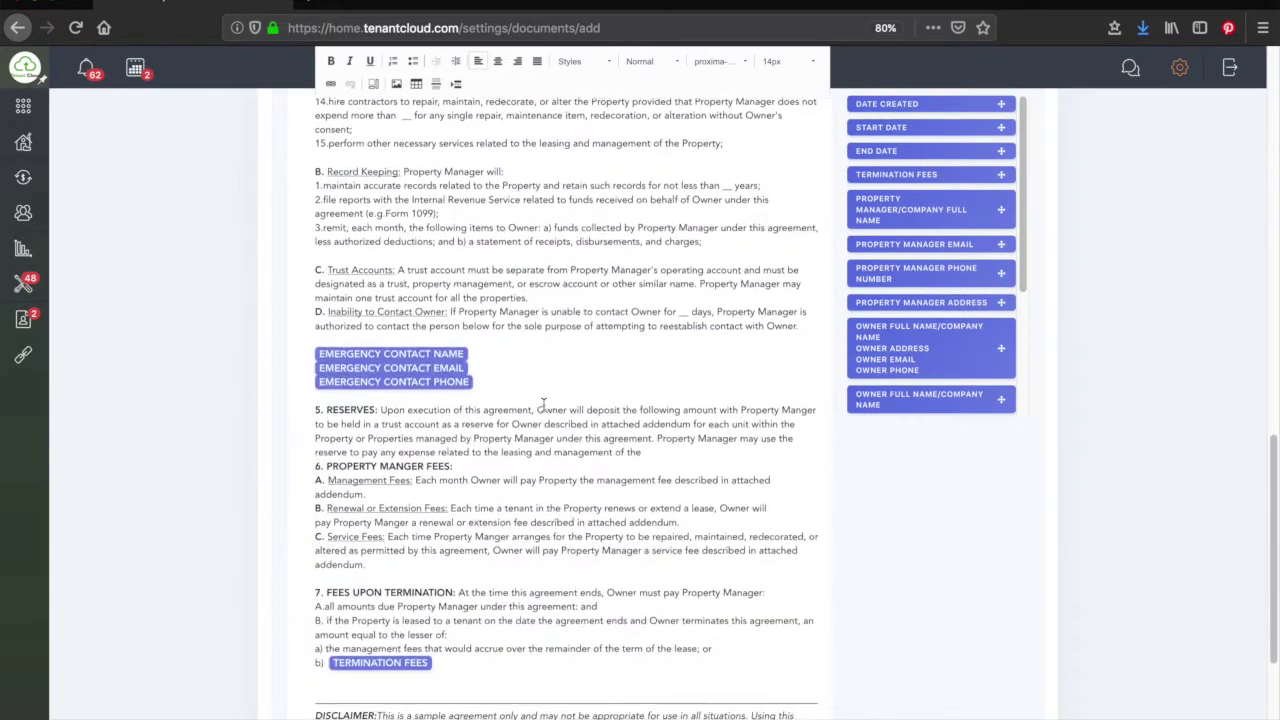
{"action": "scroll", "coordinate": [543, 404], "scroll_direction": "down", "scroll_amount": 4}
{"action": "scroll", "coordinate": [543, 404], "scroll_direction": "down", "scroll_amount": 2}
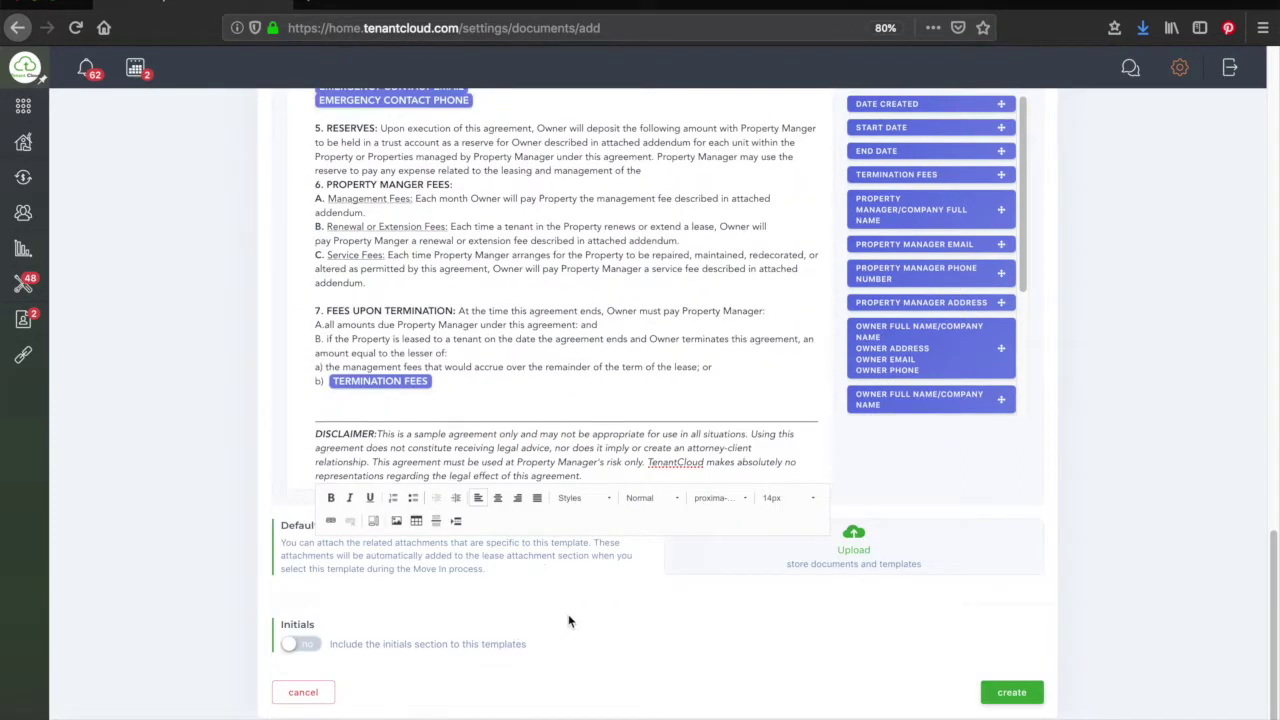
{"action": "left_click", "coordinate": [315, 646]}
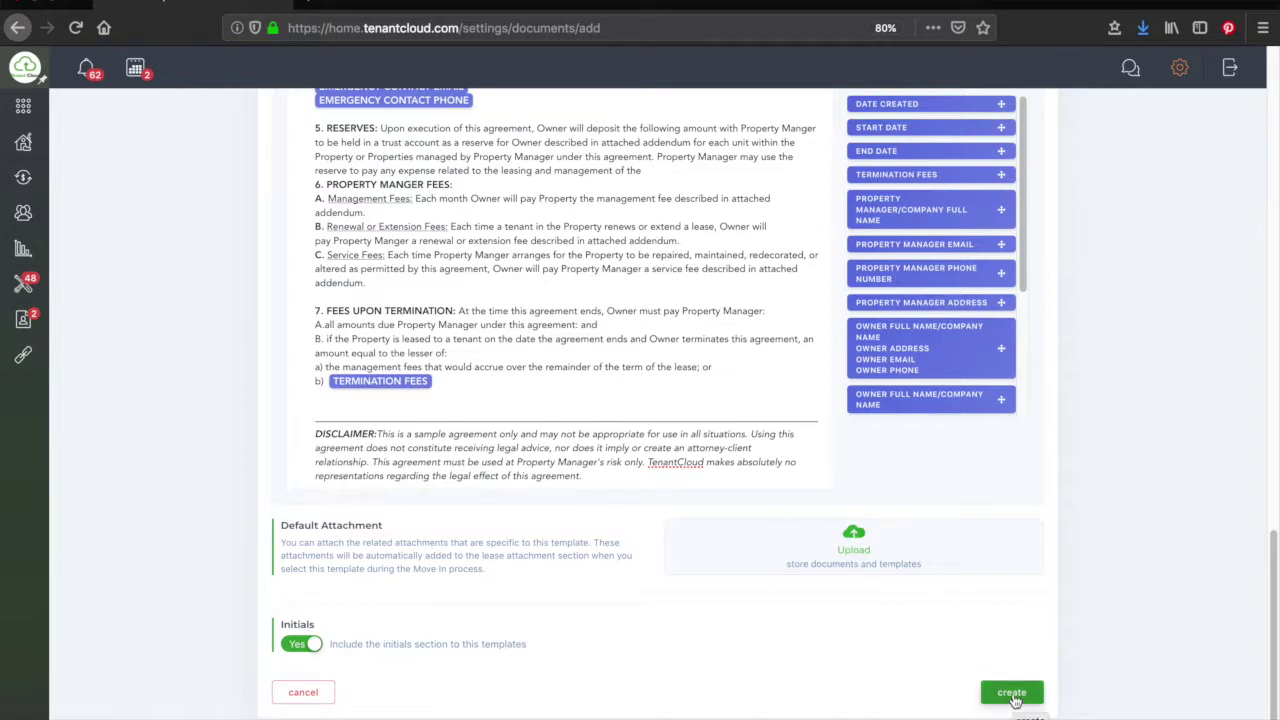
{"action": "left_click", "coordinate": [1011, 693]}
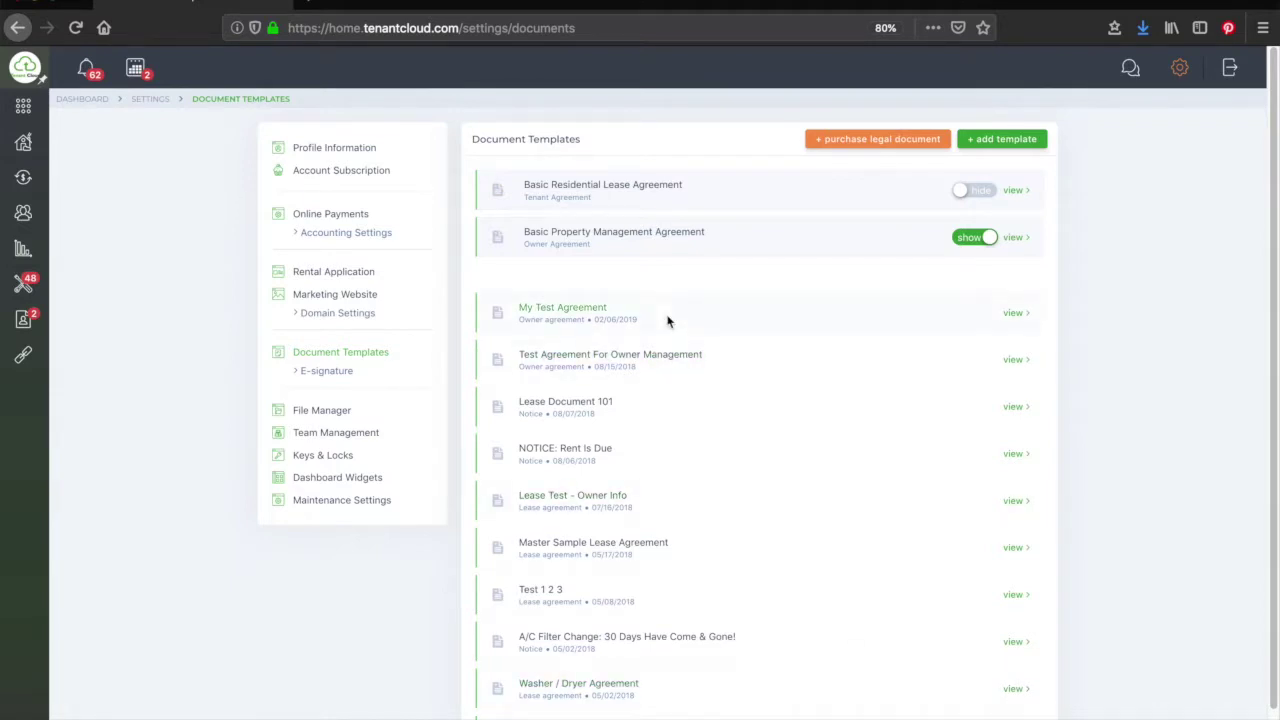
{"action": "left_click", "coordinate": [574, 313]}
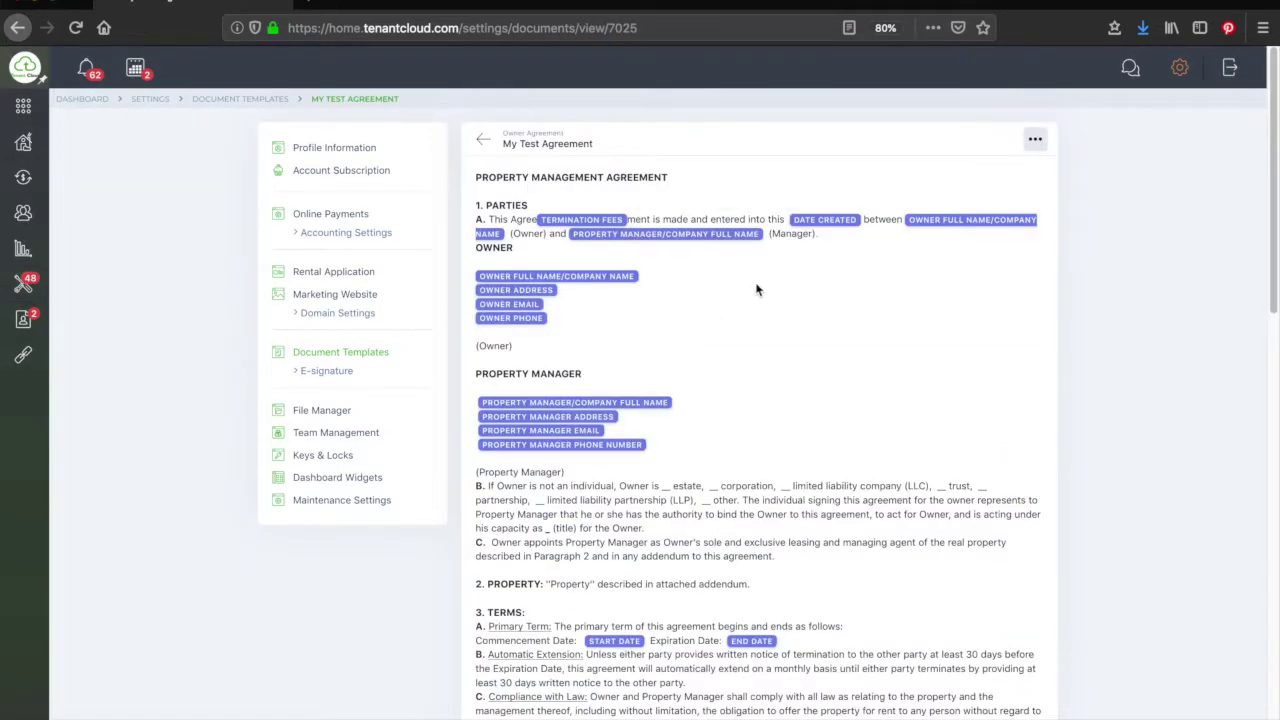
{"action": "left_click", "coordinate": [1037, 145]}
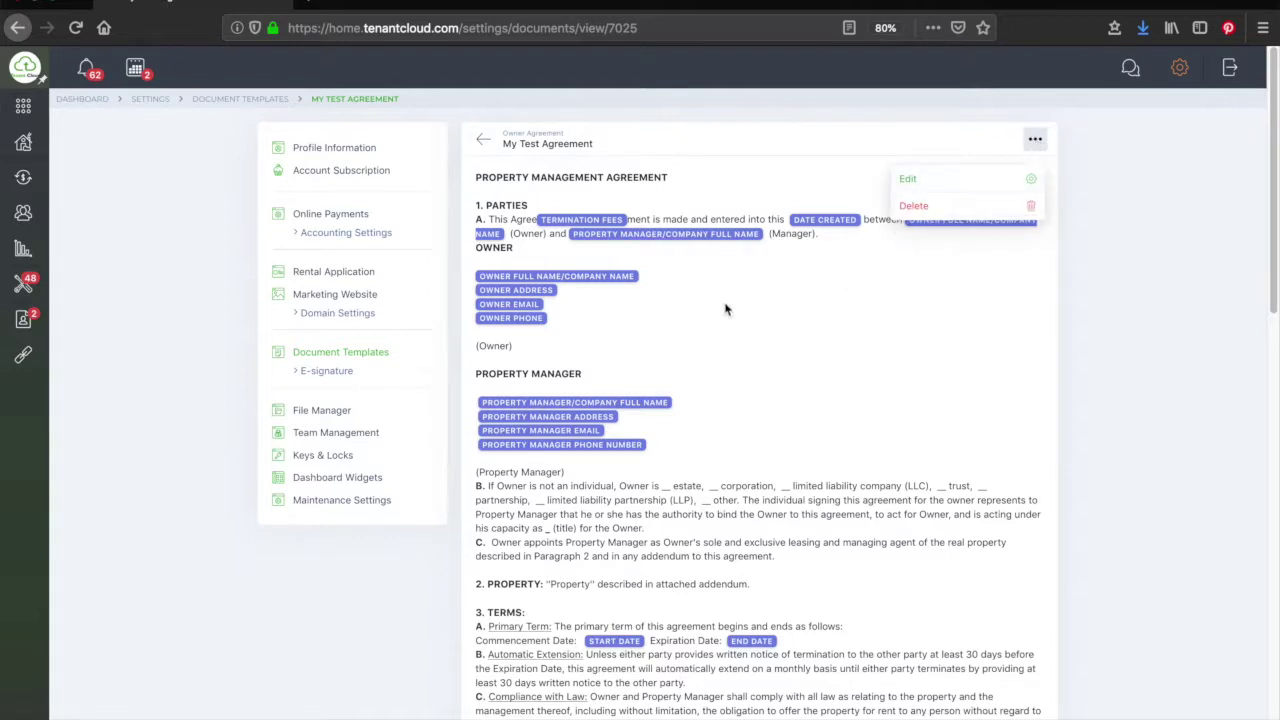
{"action": "left_click", "coordinate": [722, 303]}
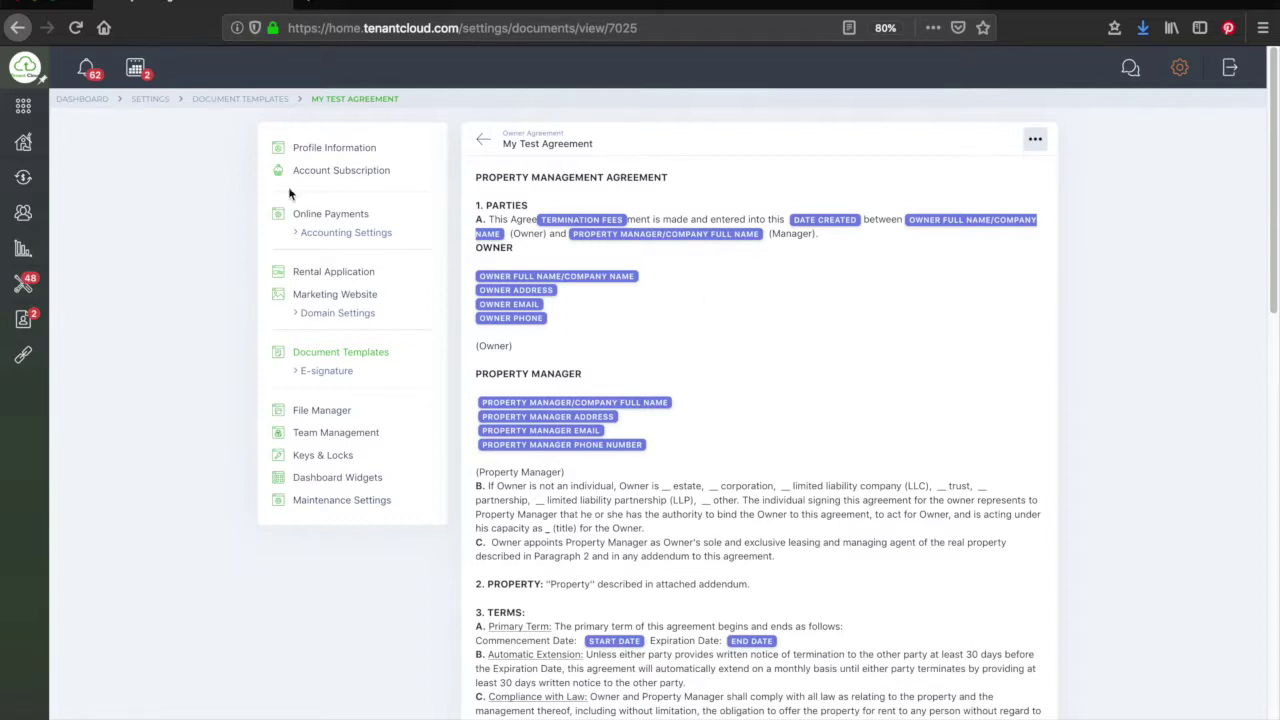
Start a new agreement for owner Charles Barkley from Contacts > Owners.
{"action": "mouse_move", "coordinate": [23, 213]}
{"action": "left_click", "coordinate": [45, 215]}
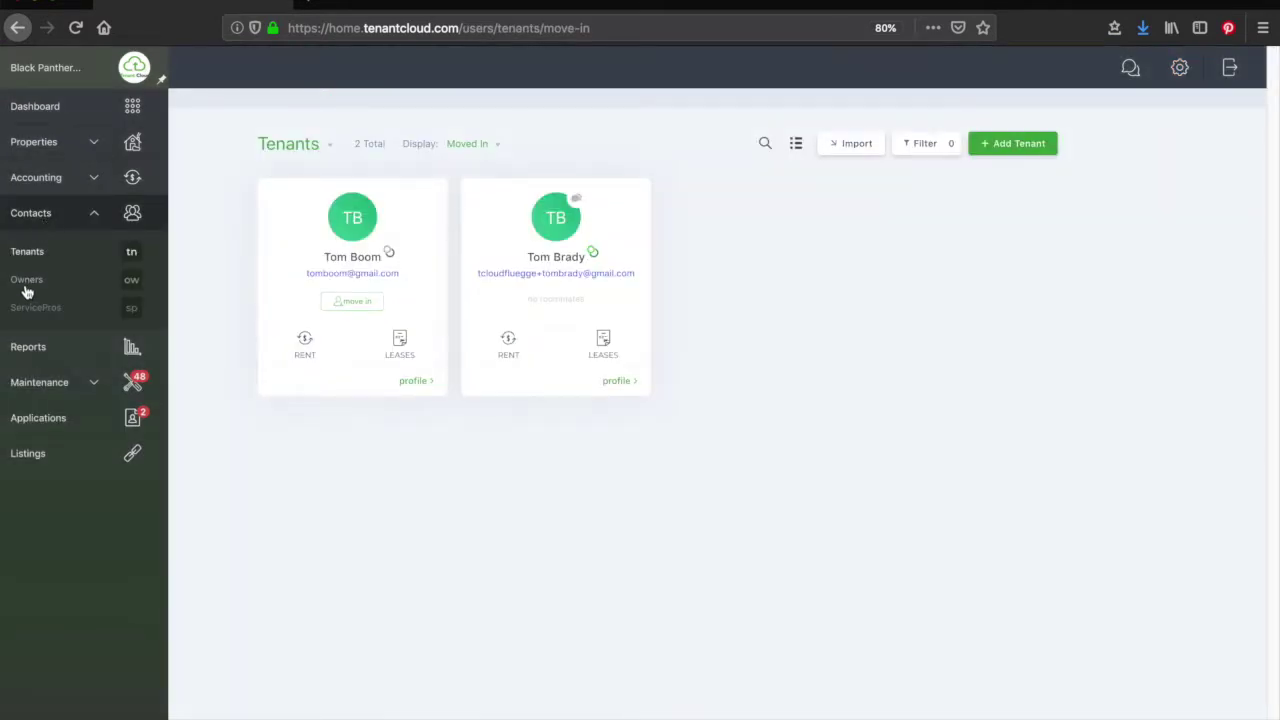
{"action": "left_click", "coordinate": [27, 284]}
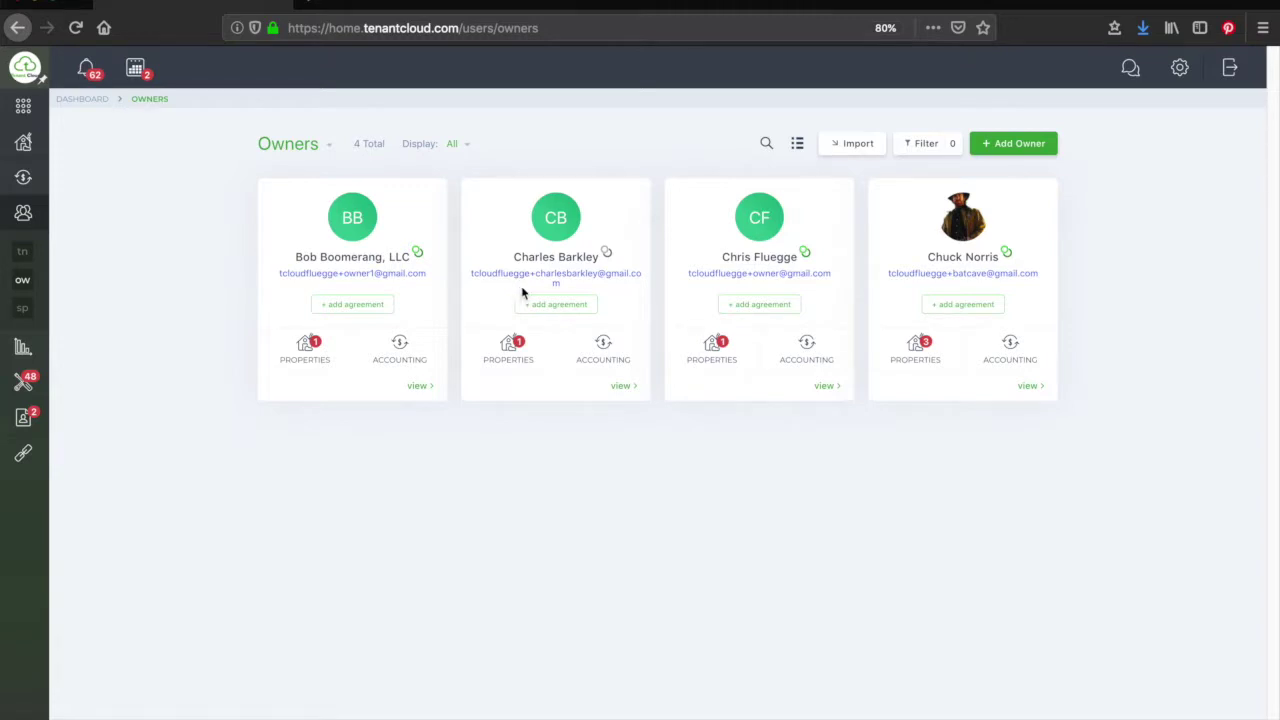
{"action": "left_click", "coordinate": [560, 306]}
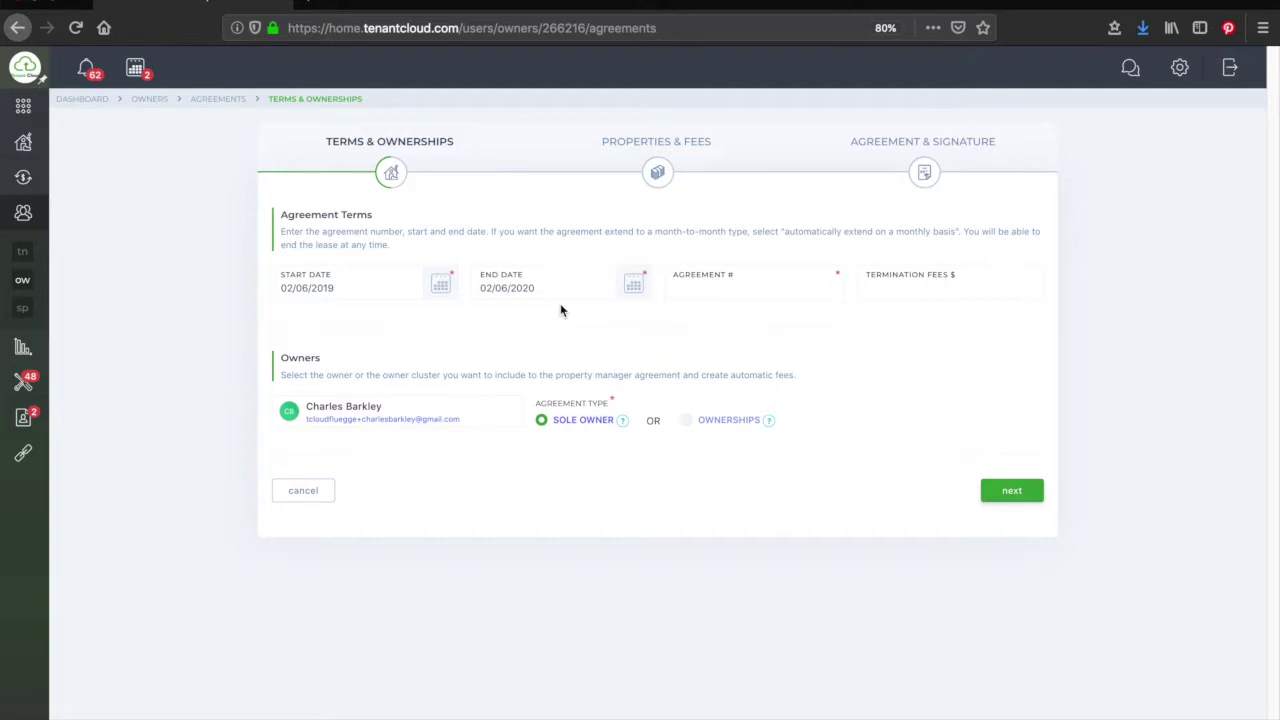
Enter agreement number 101A and try to continue past the terms step.
{"action": "left_click", "coordinate": [748, 292]}
{"action": "type", "text": "101A"}
{"action": "left_click", "coordinate": [863, 341]}
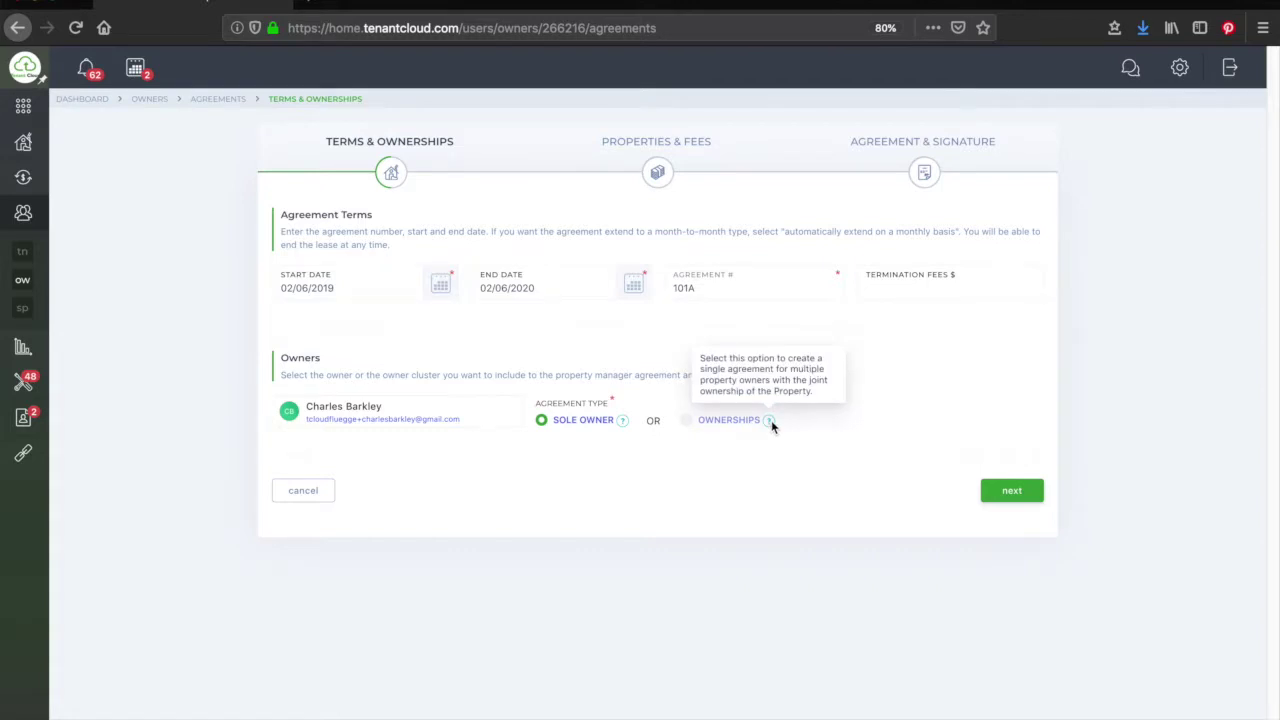
{"action": "left_click", "coordinate": [1012, 492]}
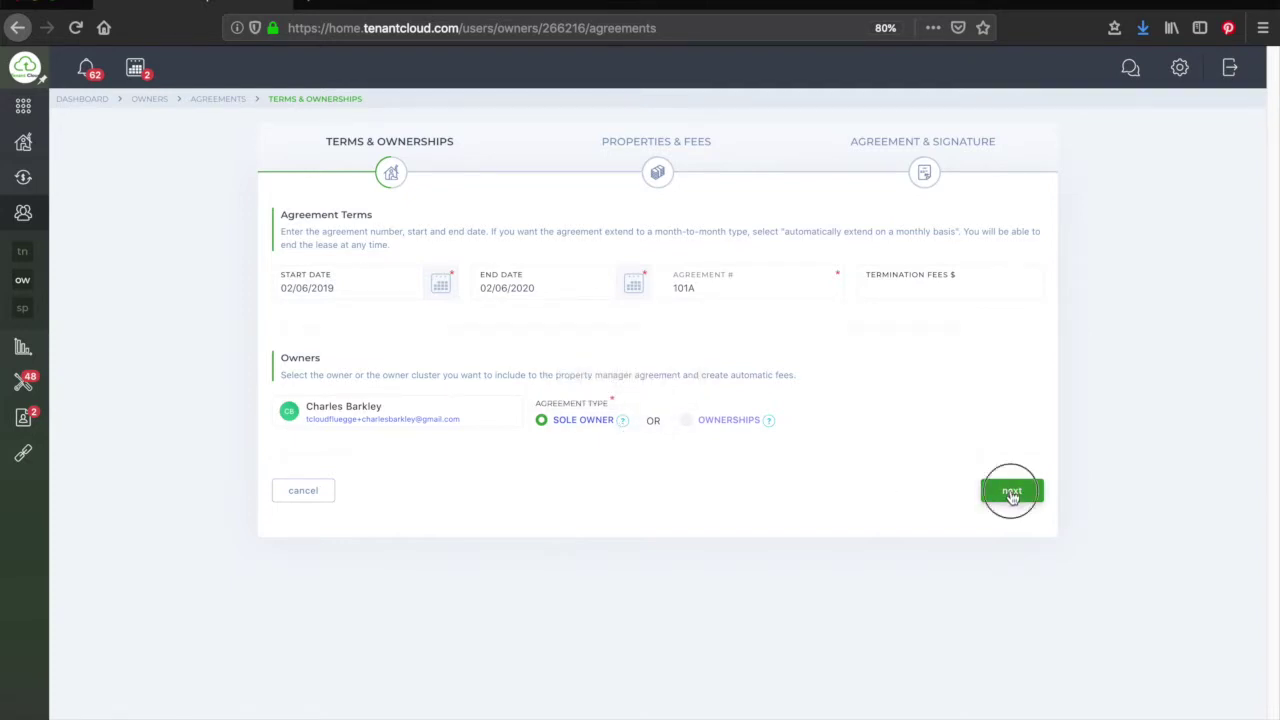
Correct the agreement number to 1011 and submit the terms step.
{"action": "left_click", "coordinate": [729, 337]}
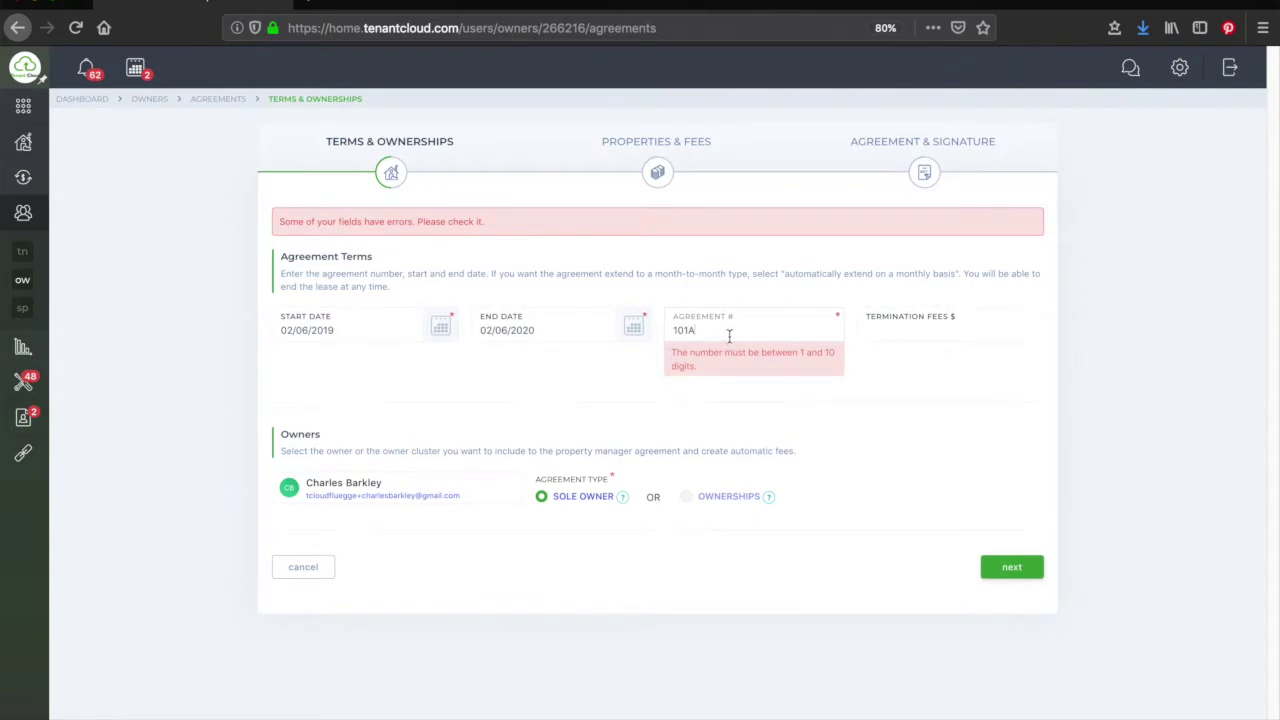
{"action": "key", "text": "BackSpace"}
{"action": "type", "text": "1"}
{"action": "left_click", "coordinate": [1012, 567]}
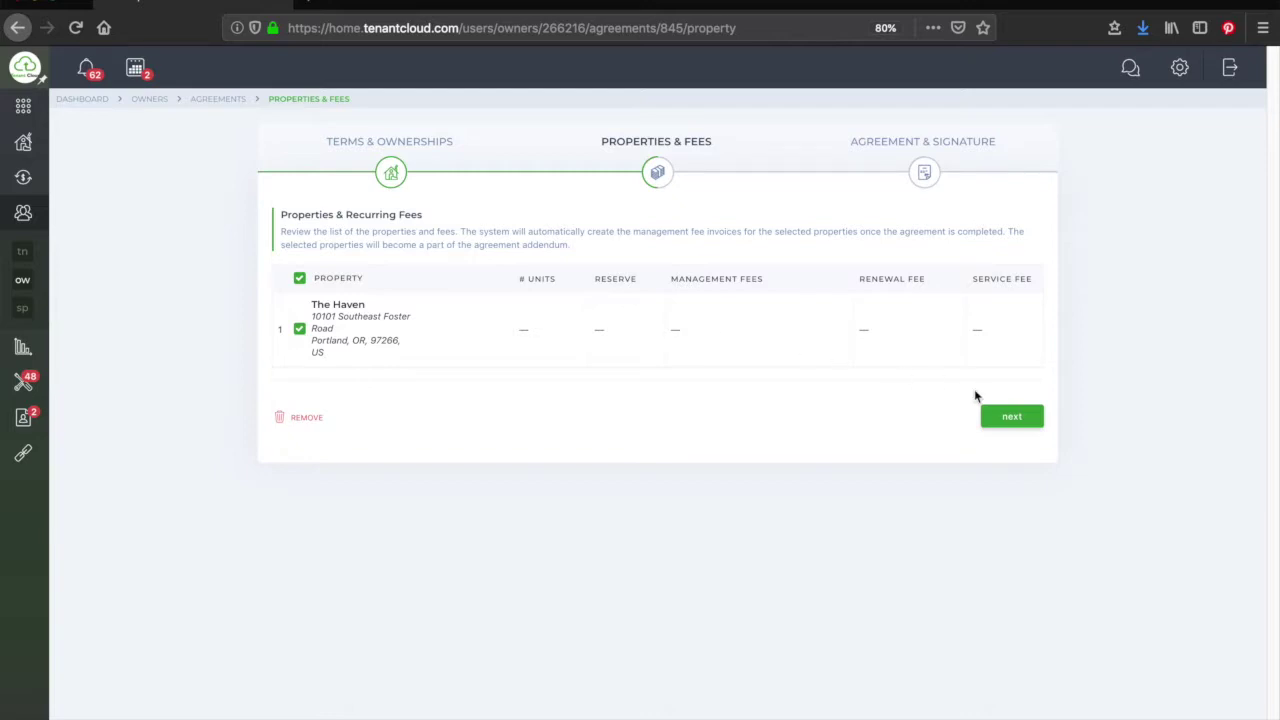
Keep The Haven selected and save the Properties & Fees step.
{"action": "left_click", "coordinate": [1018, 418]}
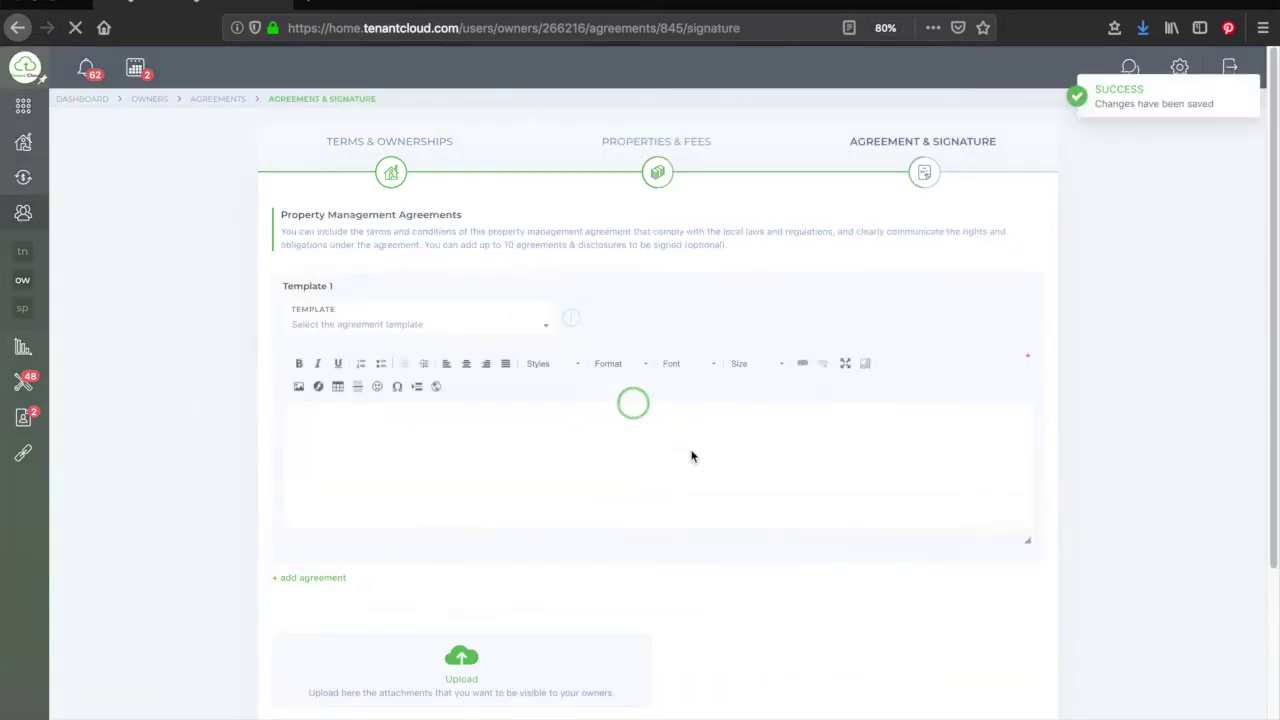
Fill the agreement from the 'My Test Agreement' template.
{"action": "scroll", "coordinate": [613, 317], "scroll_direction": "down", "scroll_amount": 1}
{"action": "scroll", "coordinate": [615, 317], "scroll_direction": "down", "scroll_amount": 1}
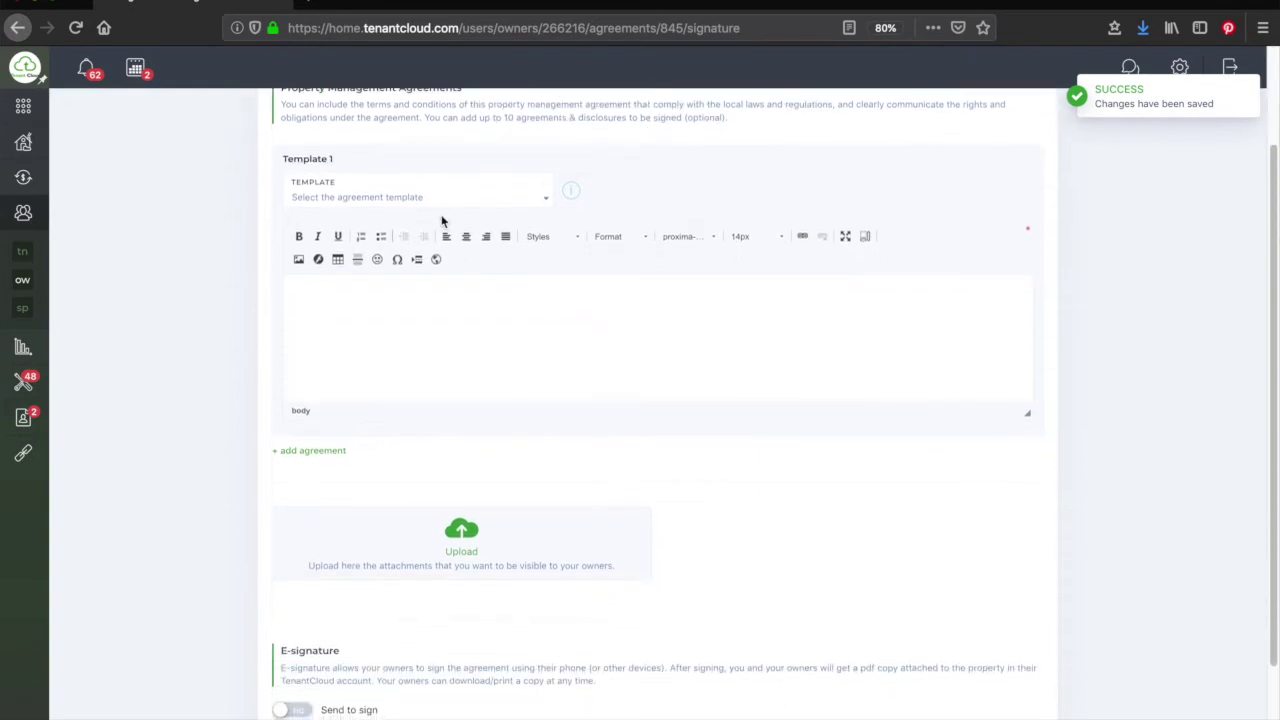
{"action": "left_click", "coordinate": [441, 194]}
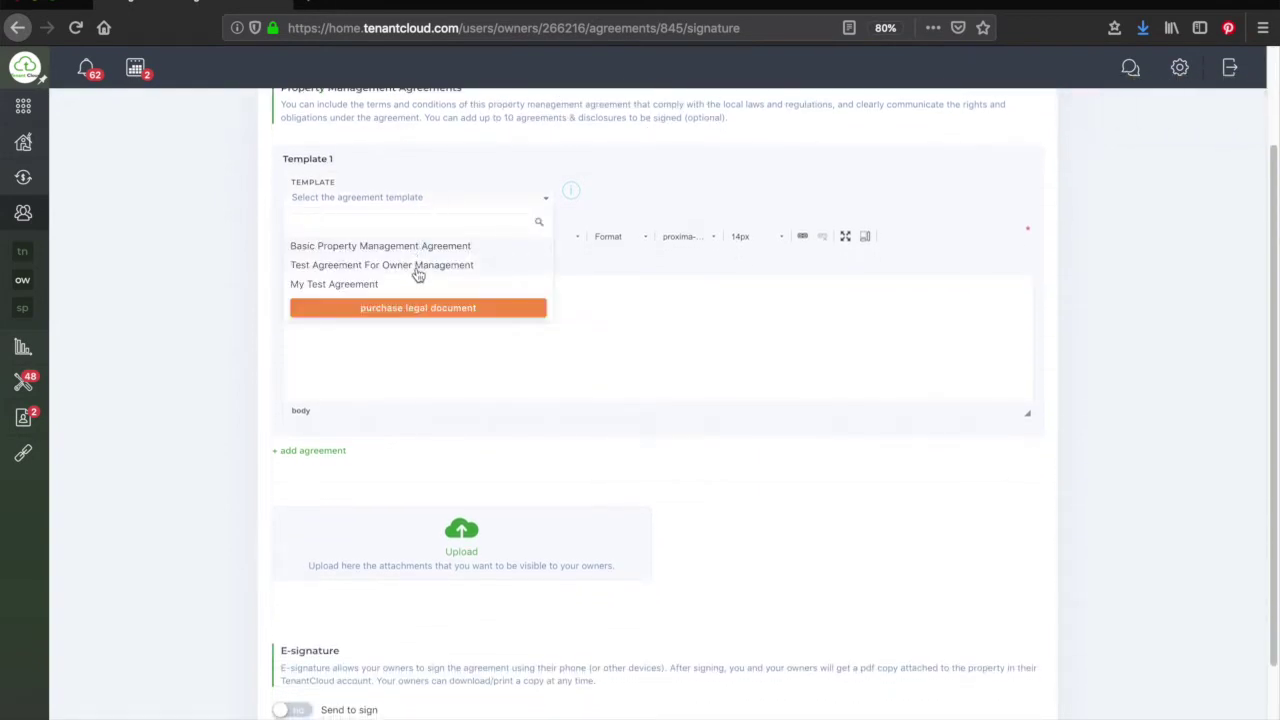
{"action": "left_click", "coordinate": [416, 286]}
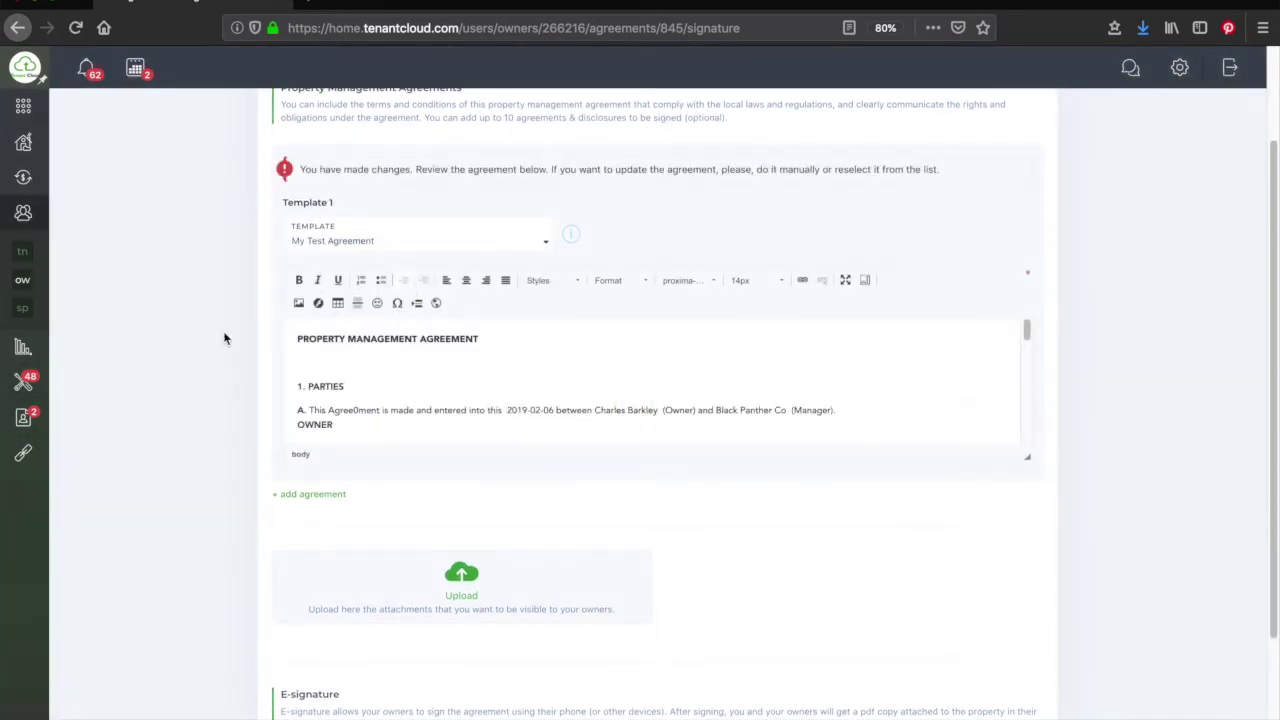
Fix the typo in the agreement text so it reads 'is made'.
{"action": "scroll", "coordinate": [190, 344], "scroll_direction": "up", "scroll_amount": 2}
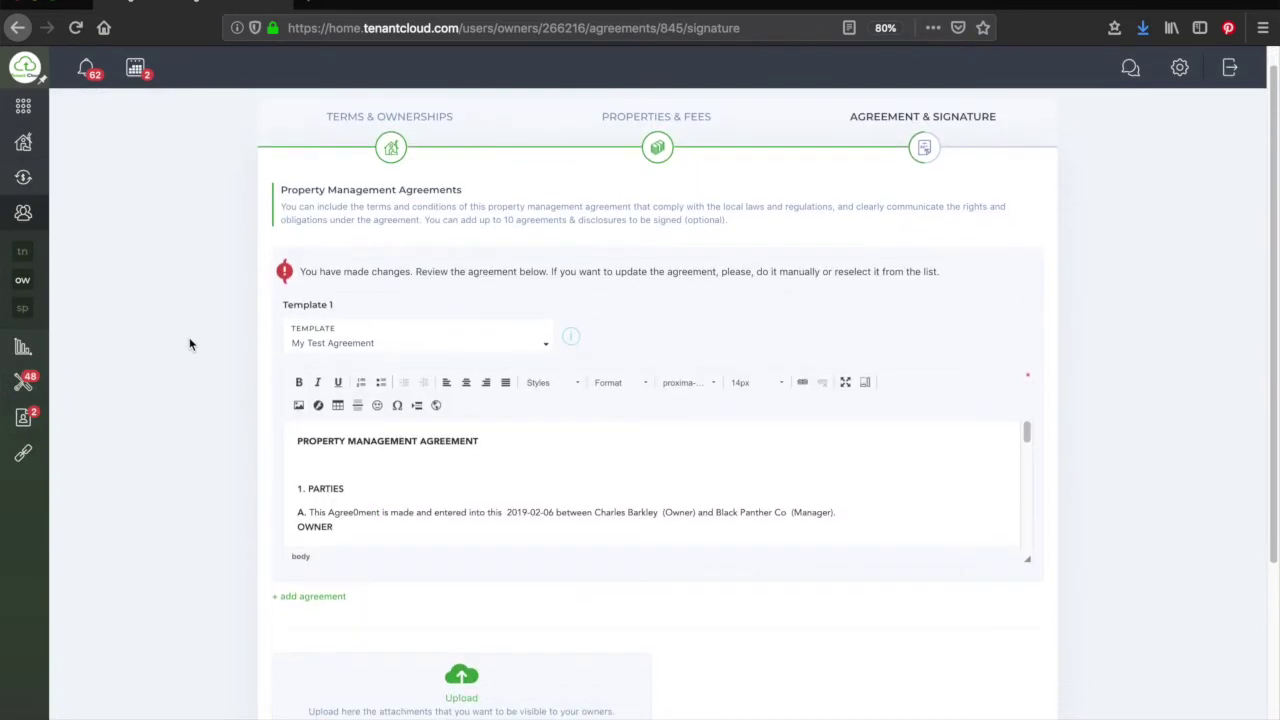
{"action": "scroll", "coordinate": [190, 344], "scroll_direction": "down", "scroll_amount": 2}
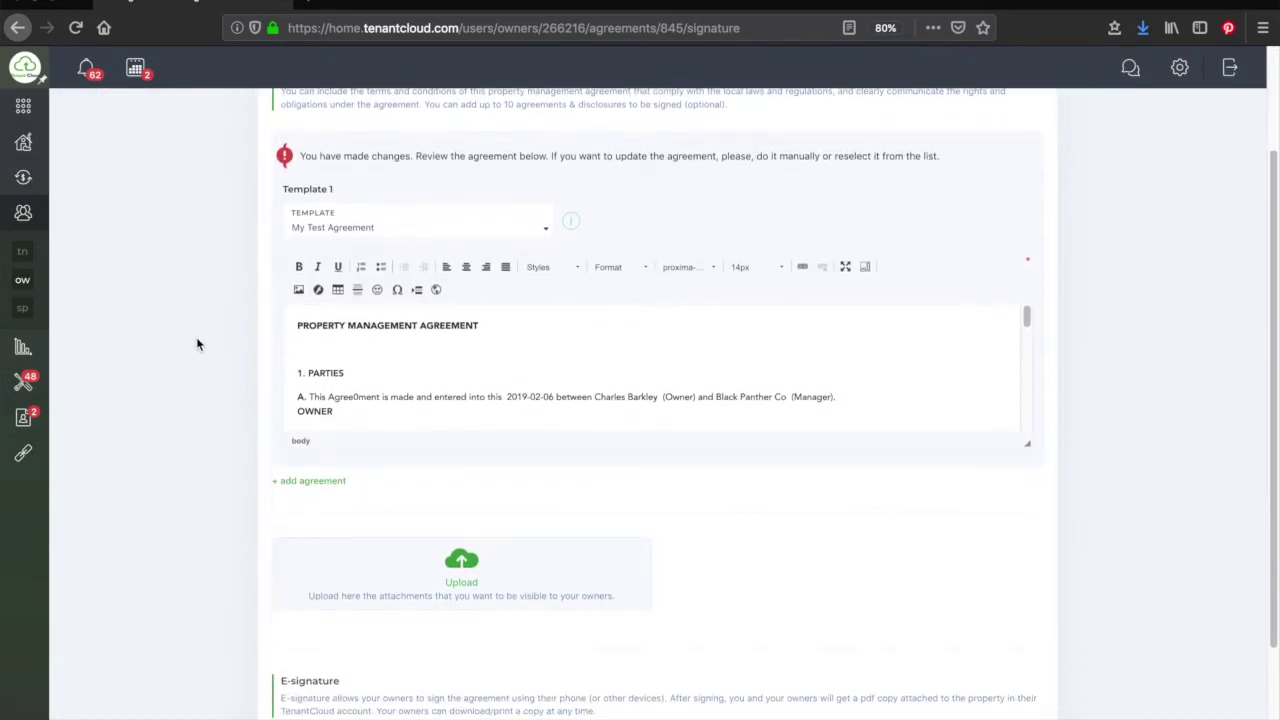
{"action": "scroll", "coordinate": [433, 361], "scroll_direction": "down", "scroll_amount": 1}
{"action": "scroll", "coordinate": [433, 361], "scroll_direction": "down", "scroll_amount": 1}
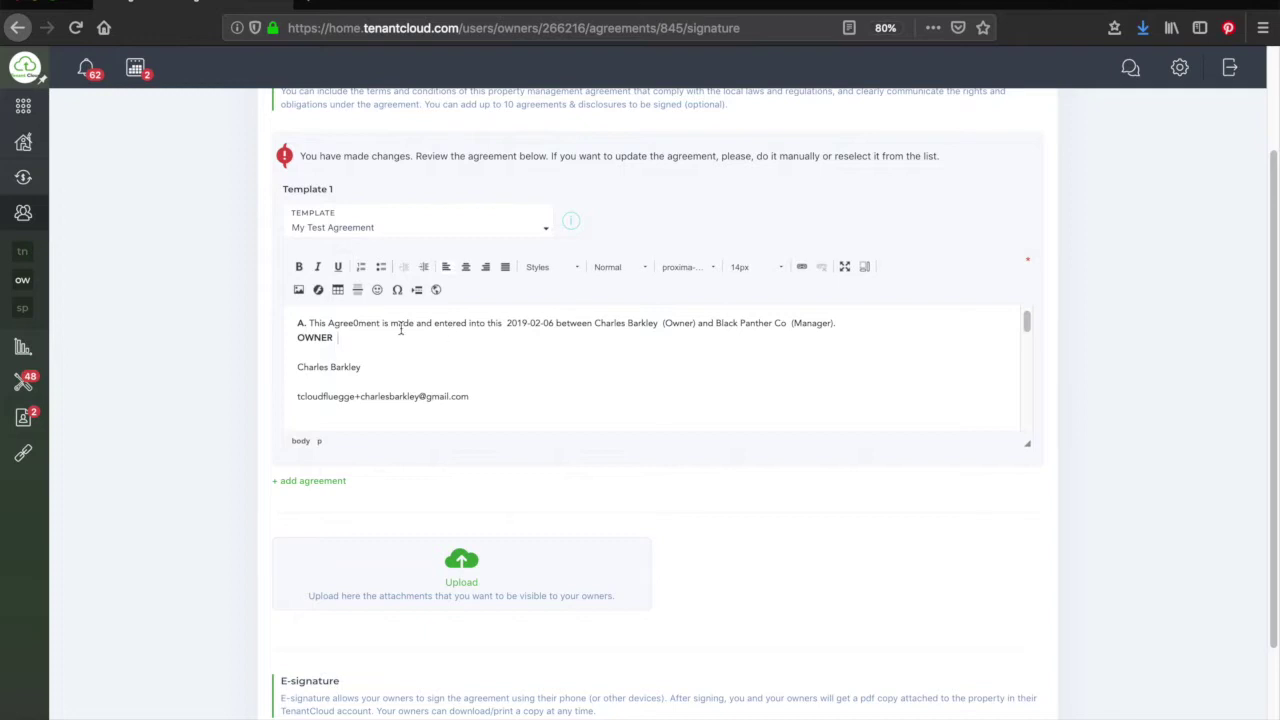
{"action": "double_click", "coordinate": [347, 322]}
{"action": "left_click", "coordinate": [382, 323]}
{"action": "key", "text": "BackSpace"}
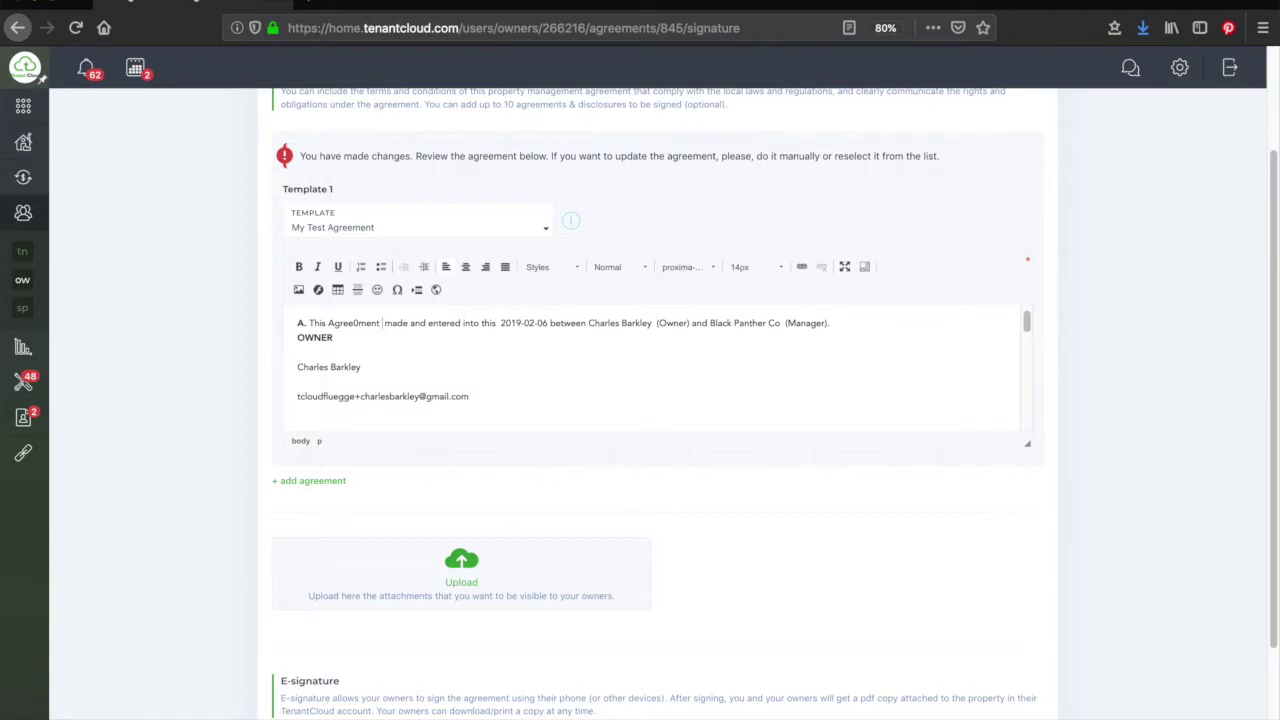
{"action": "type", "text": "is"}
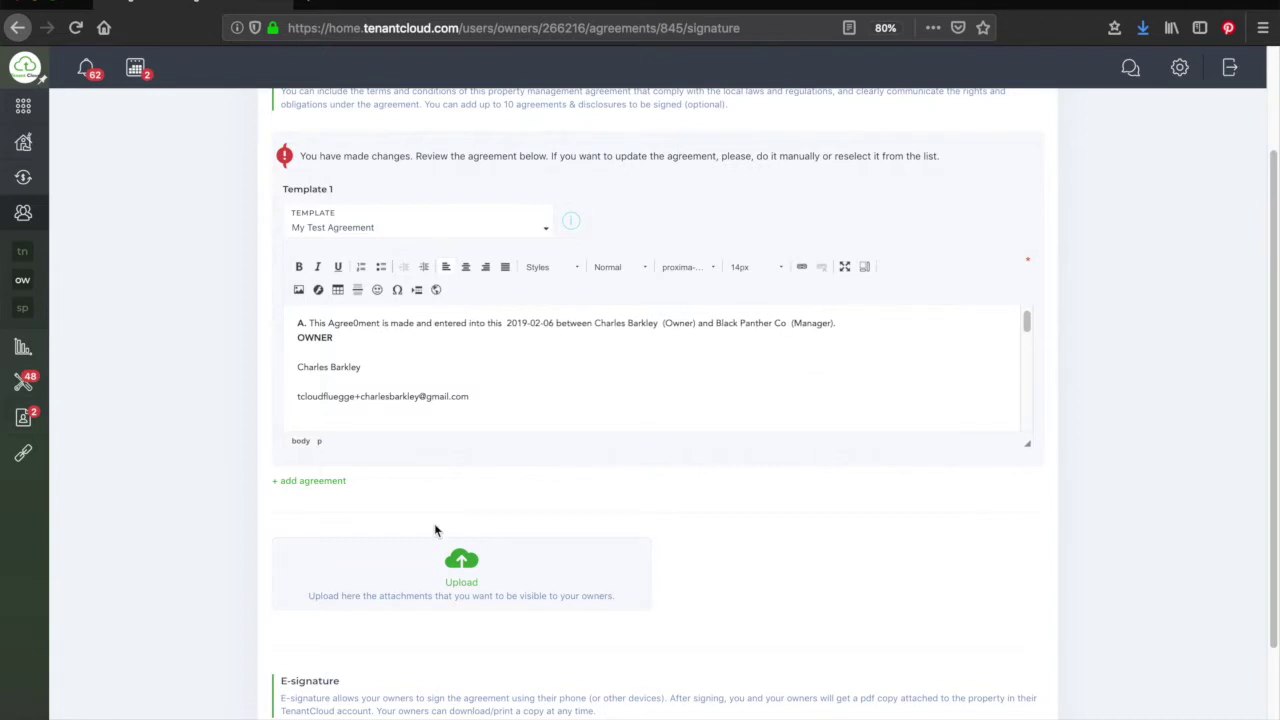
Turn on Send to sign and send the agreement to the owner.
{"action": "scroll", "coordinate": [434, 530], "scroll_direction": "down", "scroll_amount": 3}
{"action": "left_click", "coordinate": [303, 589]}
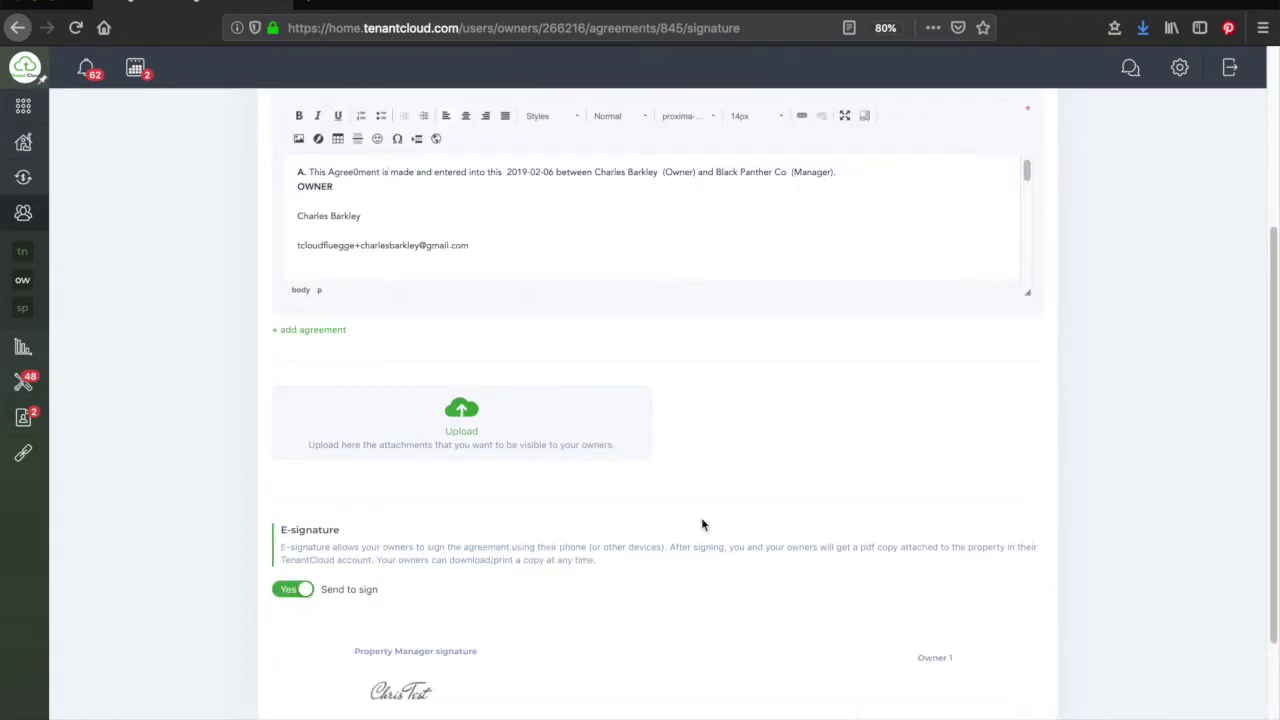
{"action": "scroll", "coordinate": [702, 522], "scroll_direction": "down", "scroll_amount": 3}
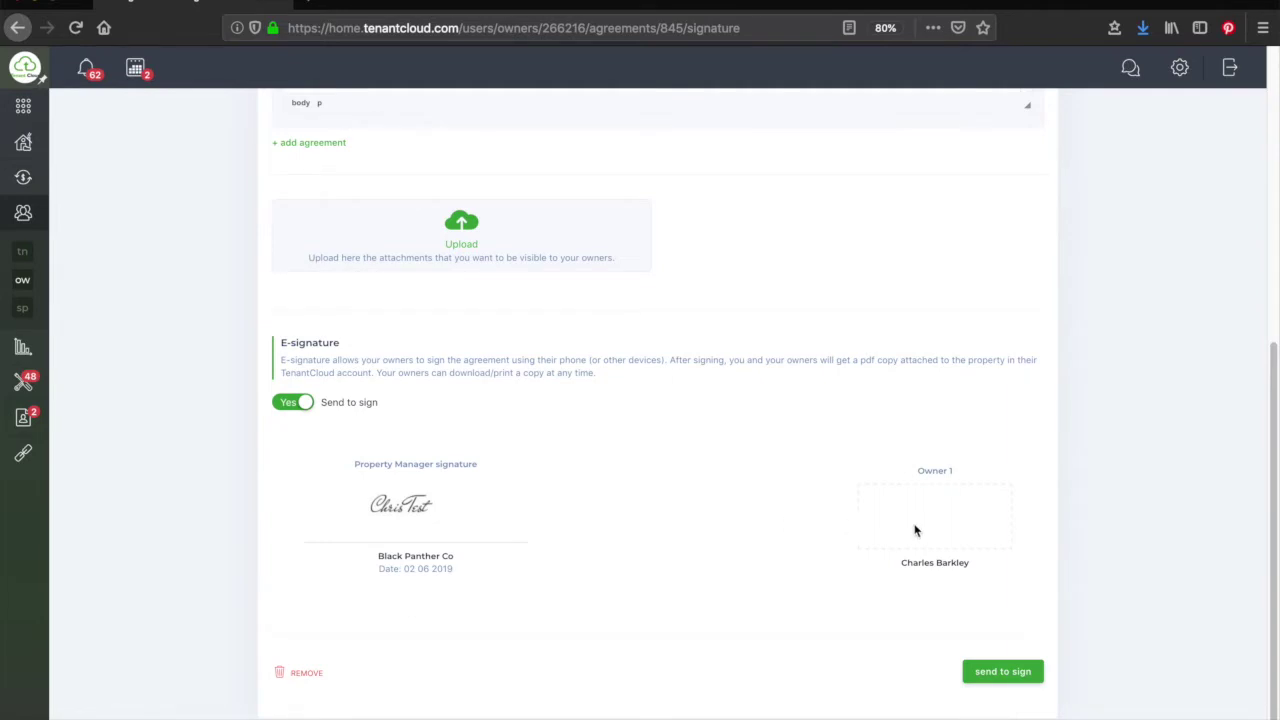
{"action": "left_click", "coordinate": [1001, 677]}
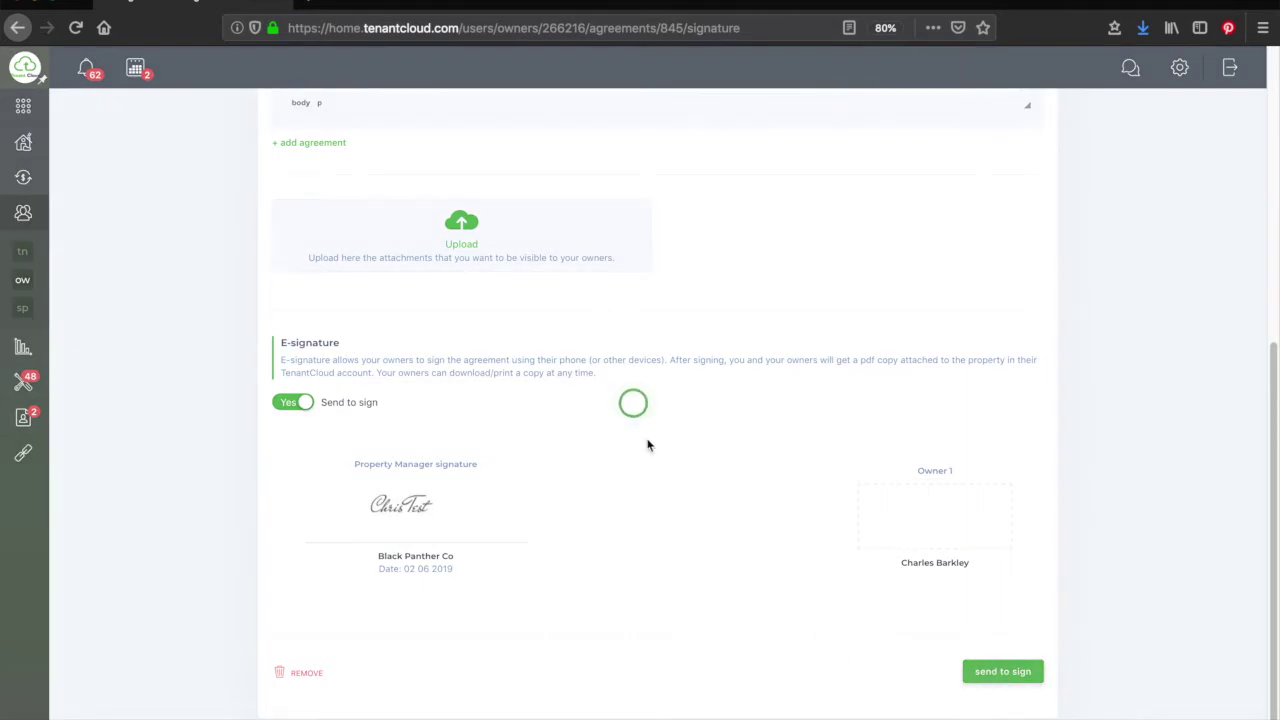